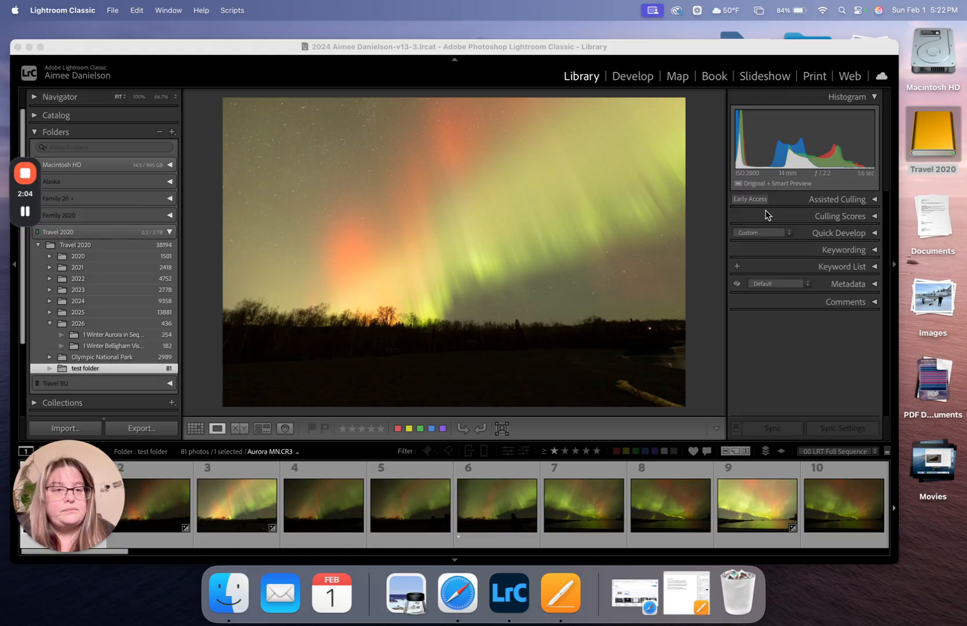
- Open the selected aurora photo in the Develop module and make the window full screen
left_click(592, 82)
left_click(638, 79)
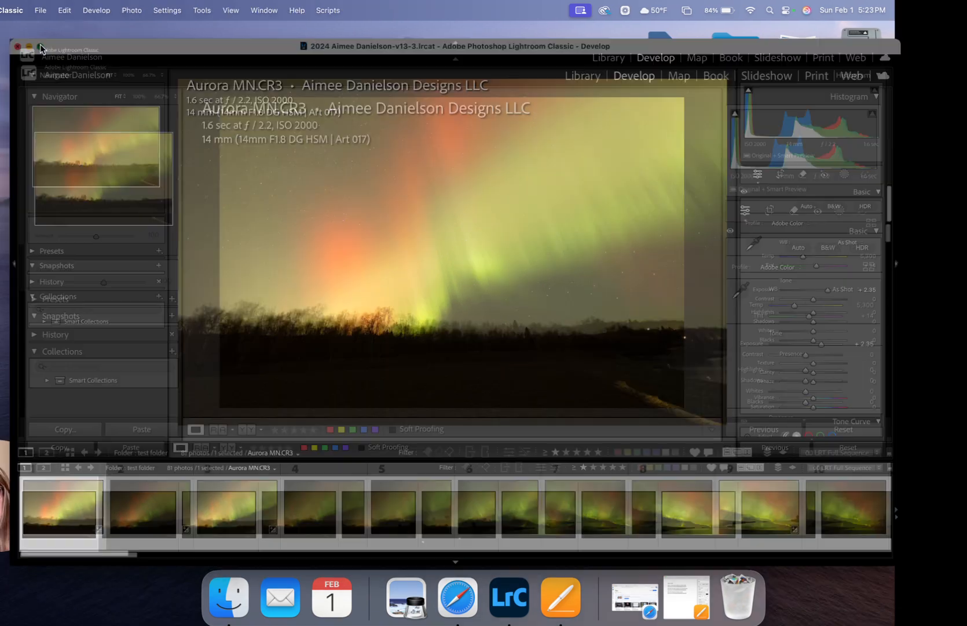
left_click(41, 47)
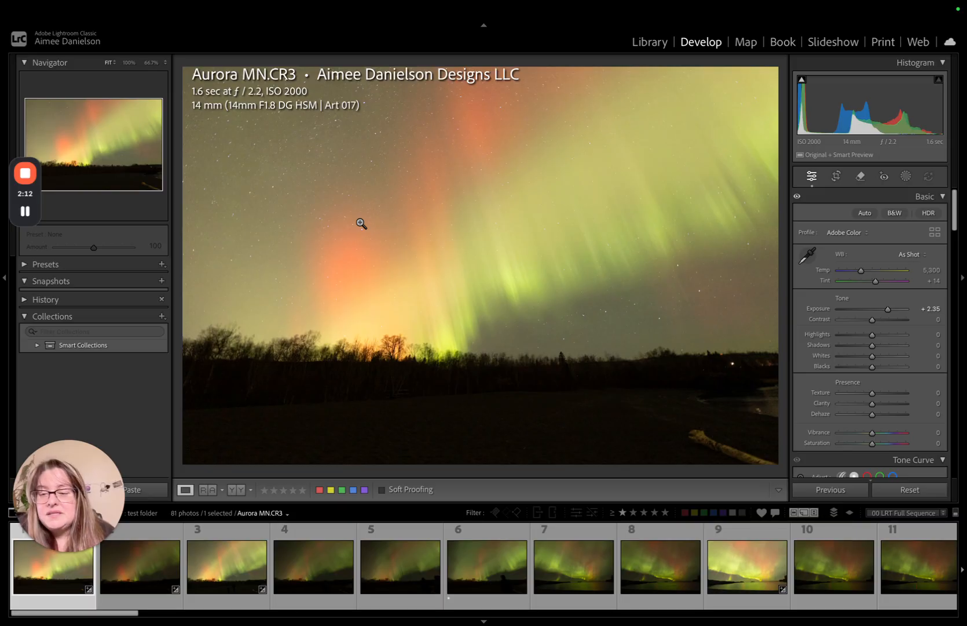
- Go through the first aurora frames to Aurora MN-6.CR3 and rate it one star
key("Right")
key("Right")
key("Right")
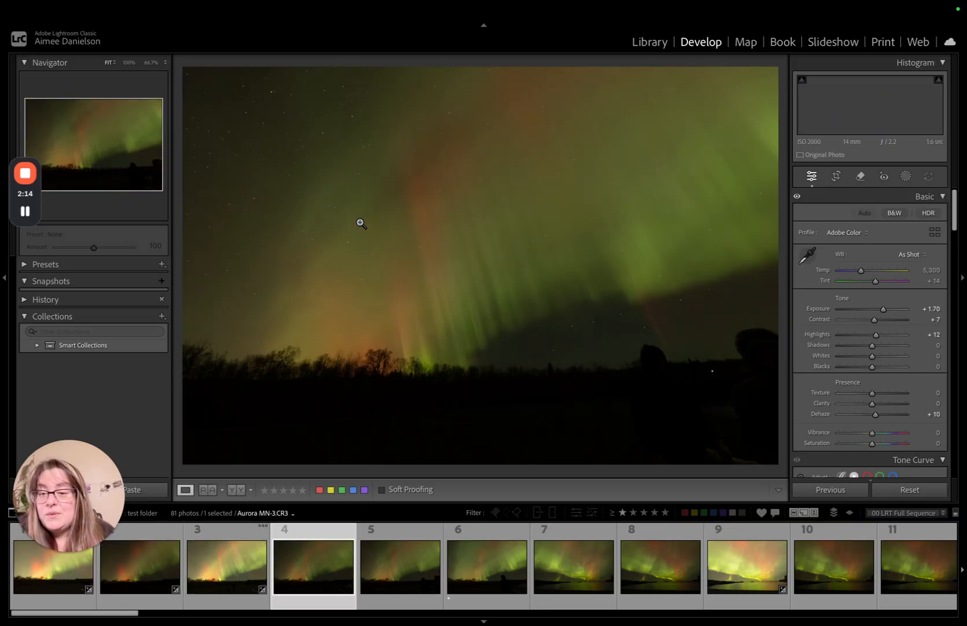
key("Right")
key("Right")
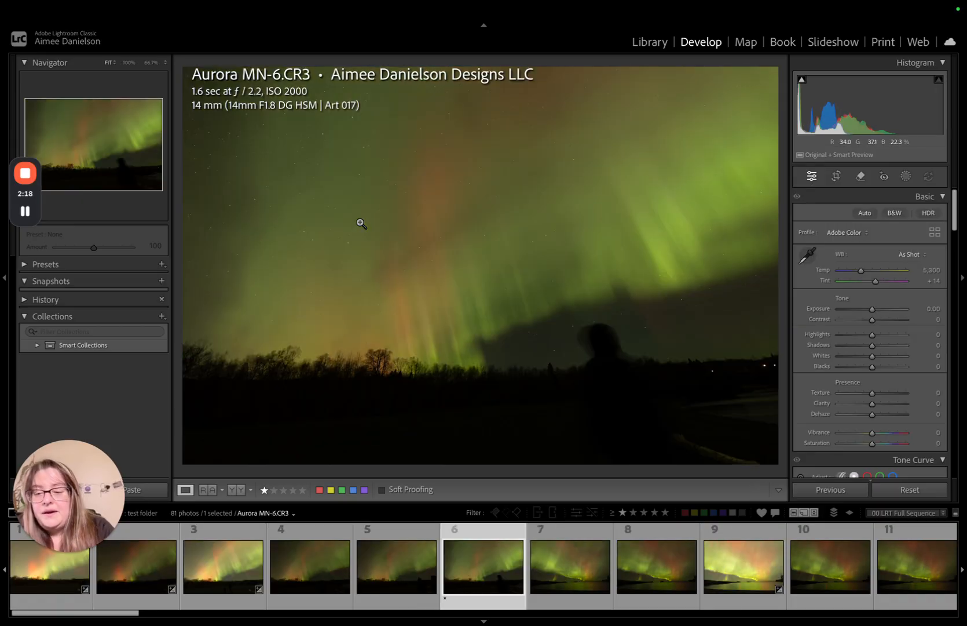
key("1")
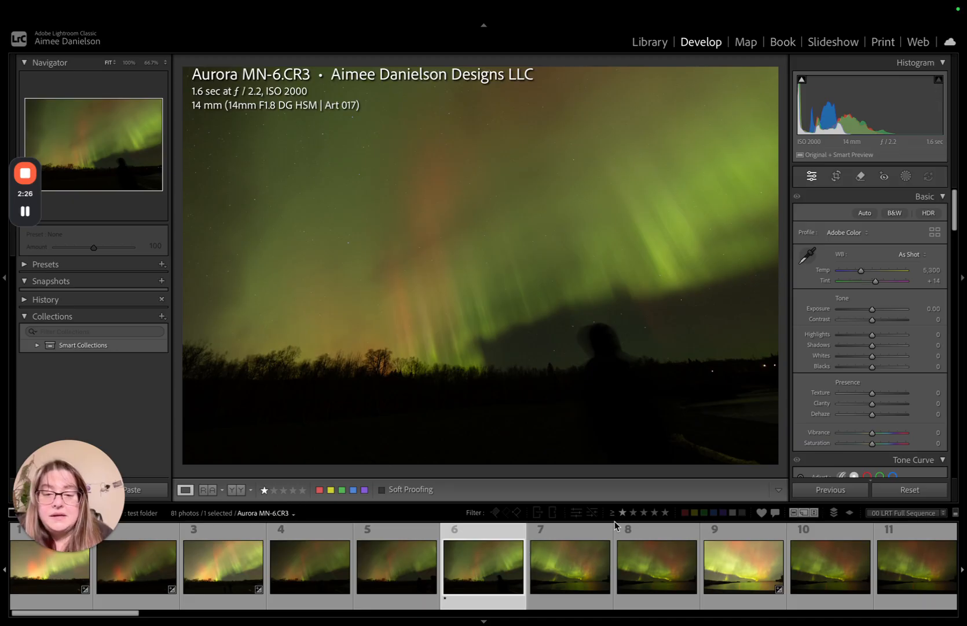
- Browse the following aurora frames up to Aurora MN-28.CR3 and enlarge the filmstrip thumbnails
key("Right")
key("Right")
key("Right")
key("Right")
key("Right")
key("Right")
key("Right")
key("Right")
key("Right")
key("Right")
key("Right")
key("Right")
key("Right")
key("Right")
key("Right")
key("Right")
key("Right")
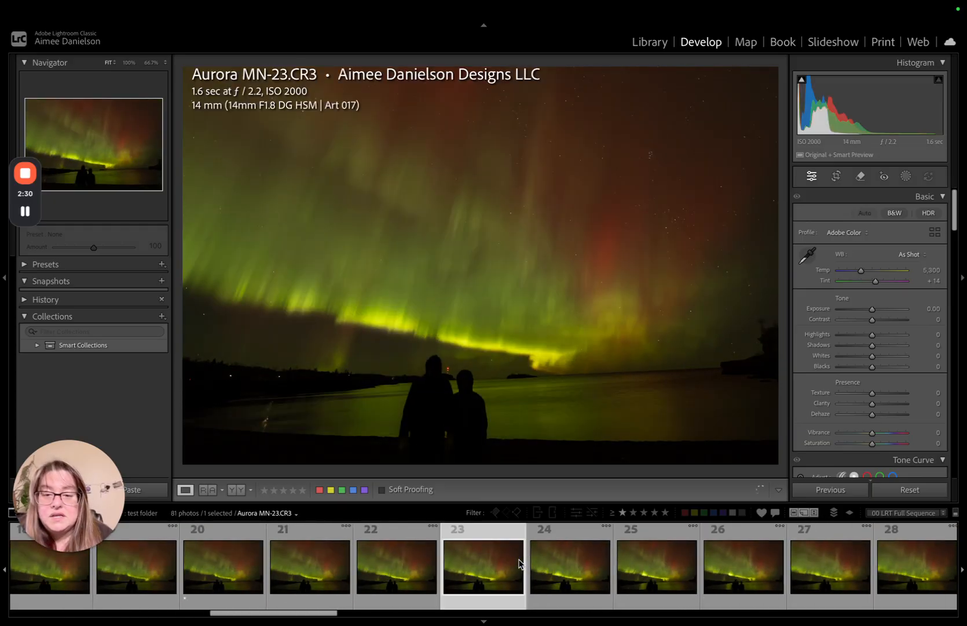
key("Right")
key("Right")
left_click(520, 563)
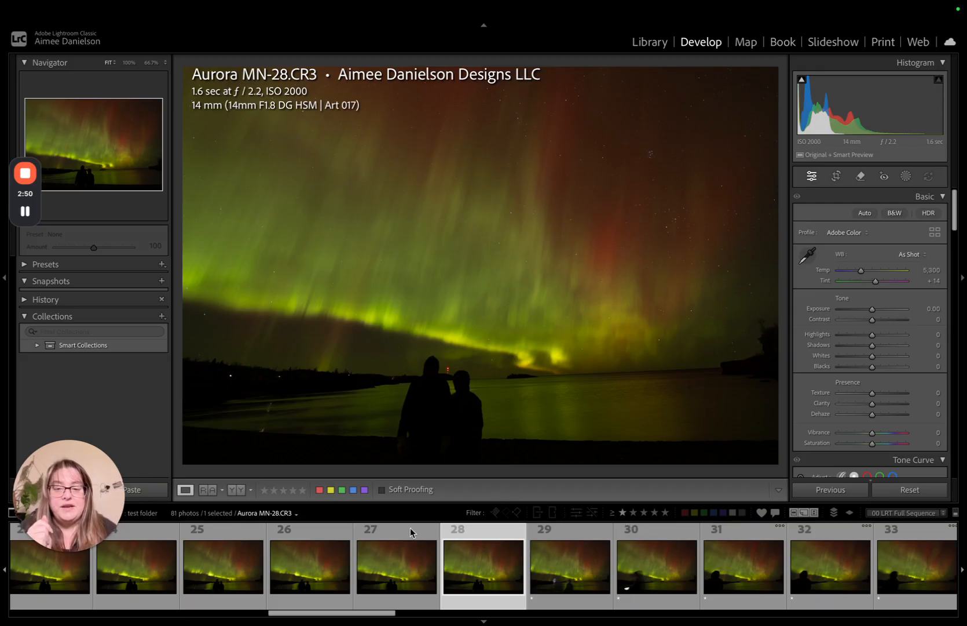
left_click_drag(475, 505, 478, 457)
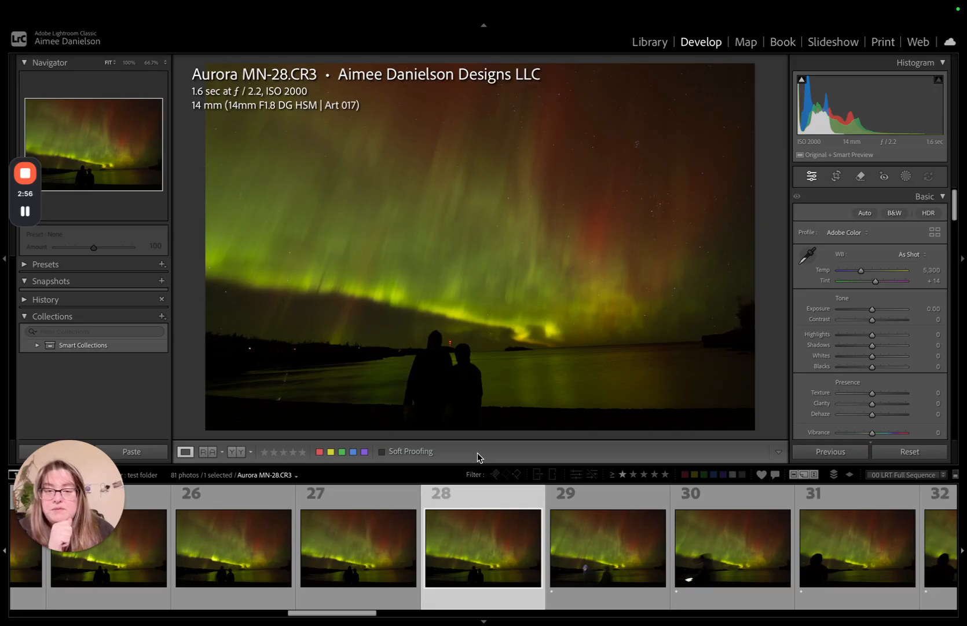
- Filter the photos to those rated one star or higher and inspect Aurora MN-29.CR3 among them
left_click(622, 474)
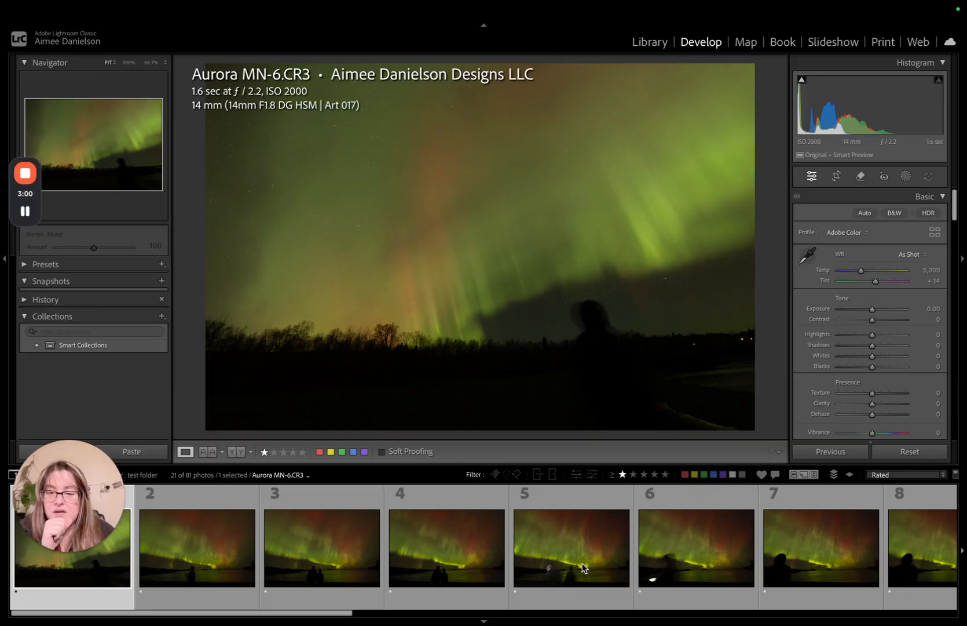
scroll(581, 574, "down", 2)
left_click(494, 547)
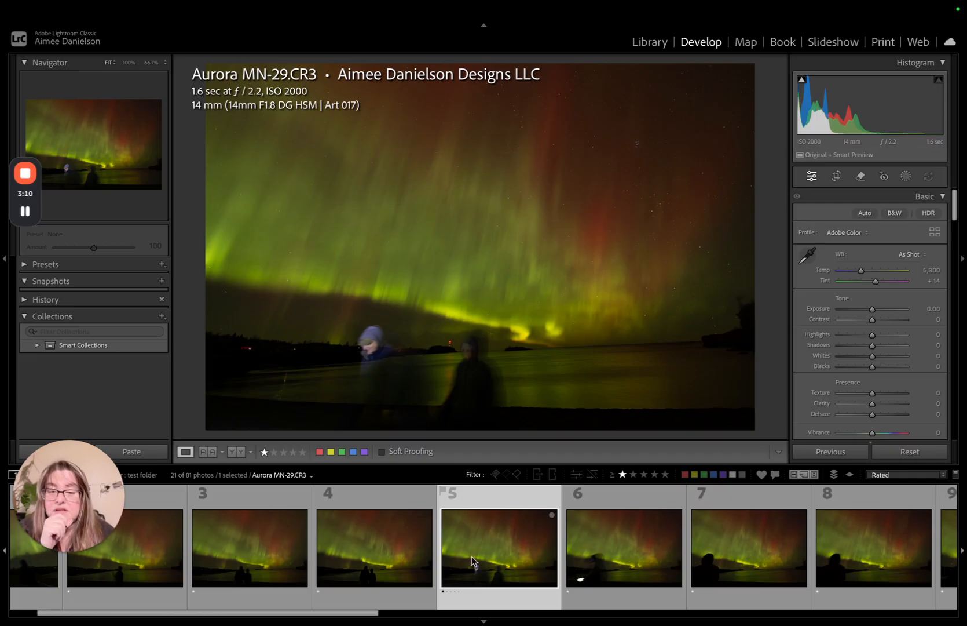
scroll(473, 562, "down", 3)
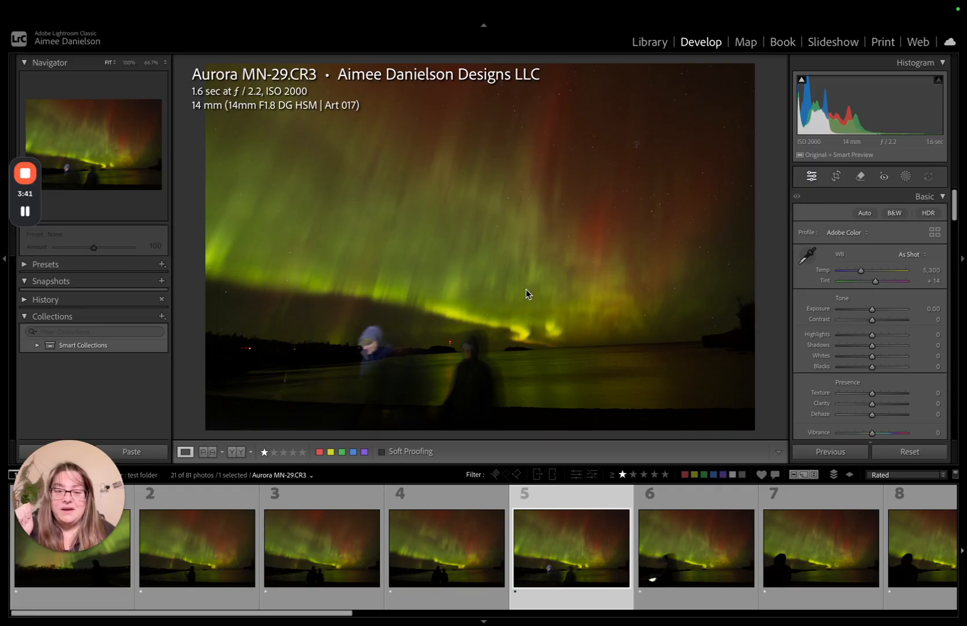
- Select all photos in the filtered one-star set and delete them from disk
left_click(424, 550)
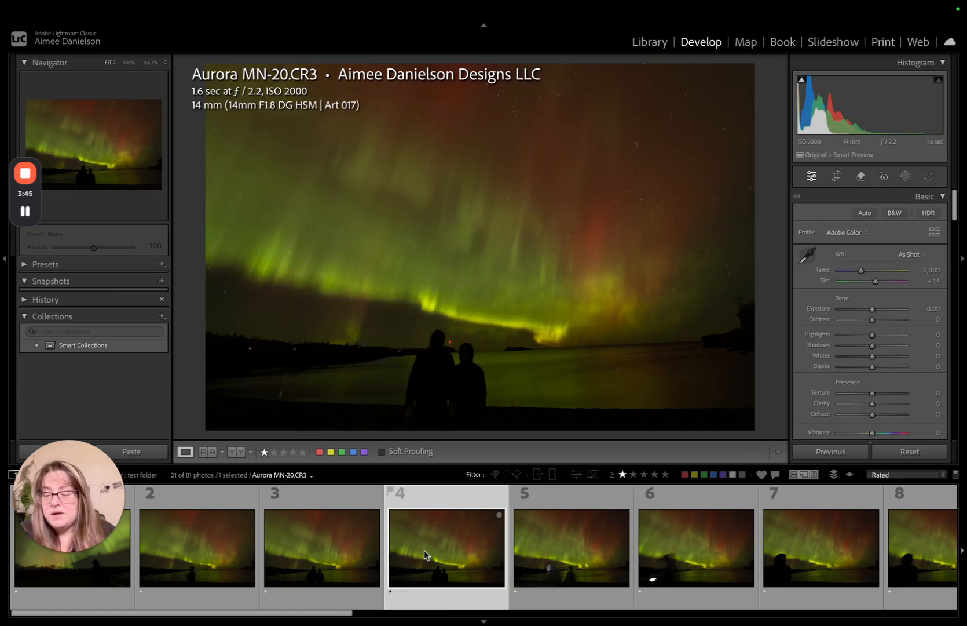
key("super+a")
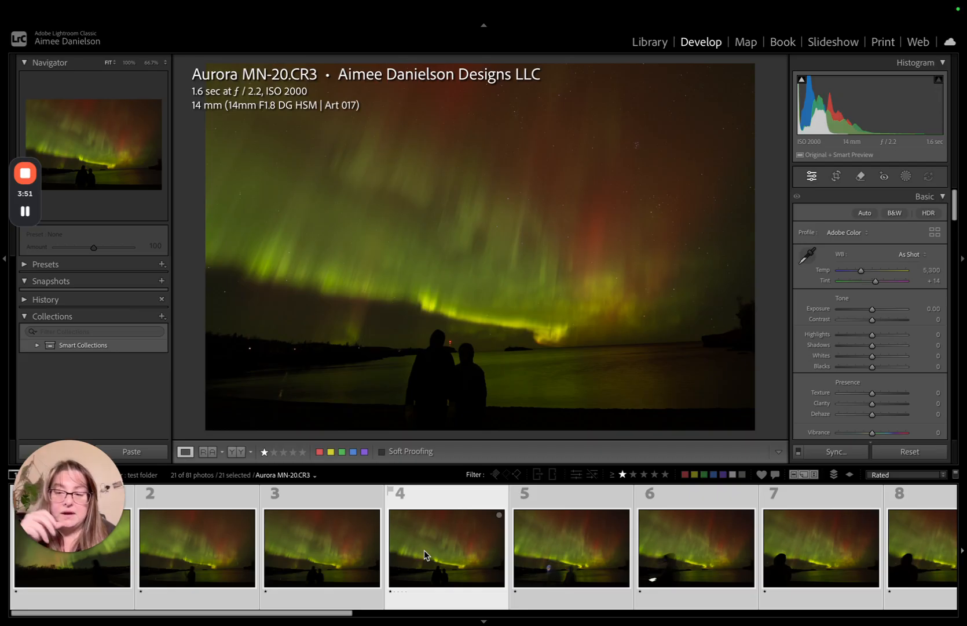
right_click(467, 524)
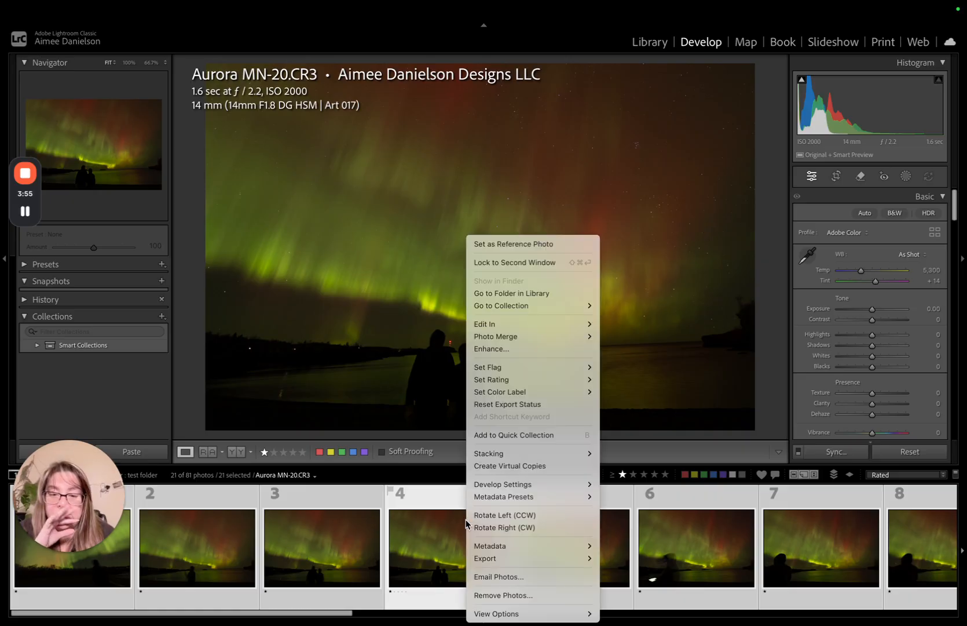
left_click(484, 597)
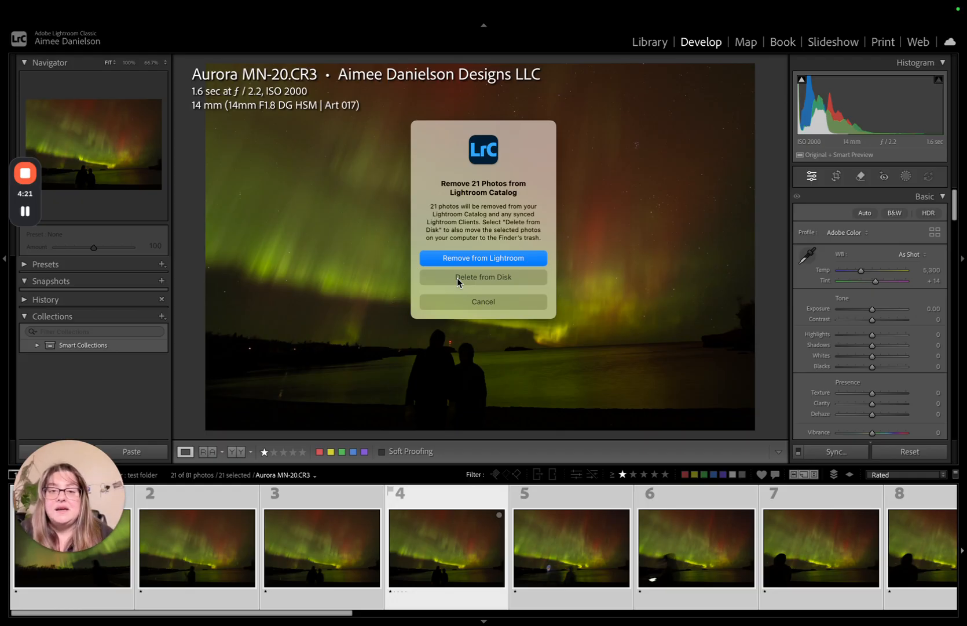
left_click(457, 277)
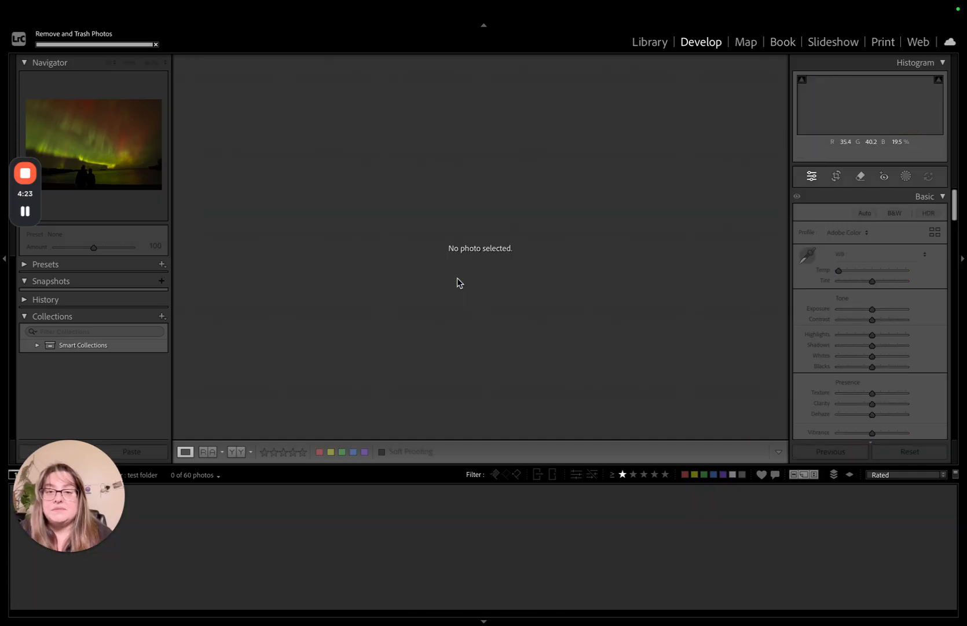
- Show all photos of the test folder unfiltered in the Library module and select Aurora MN-26.CR3
left_click(648, 42)
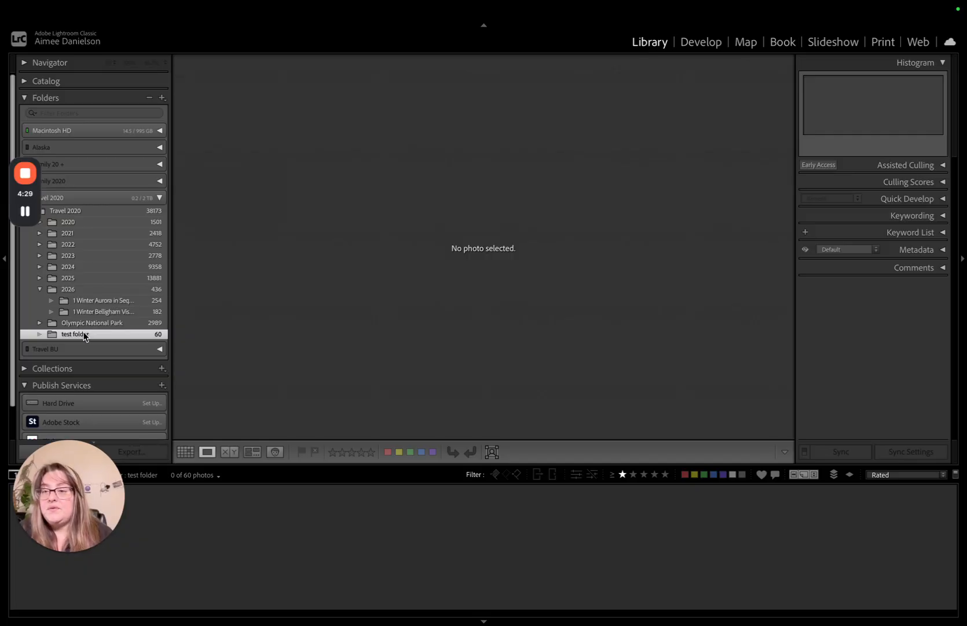
left_click(623, 475)
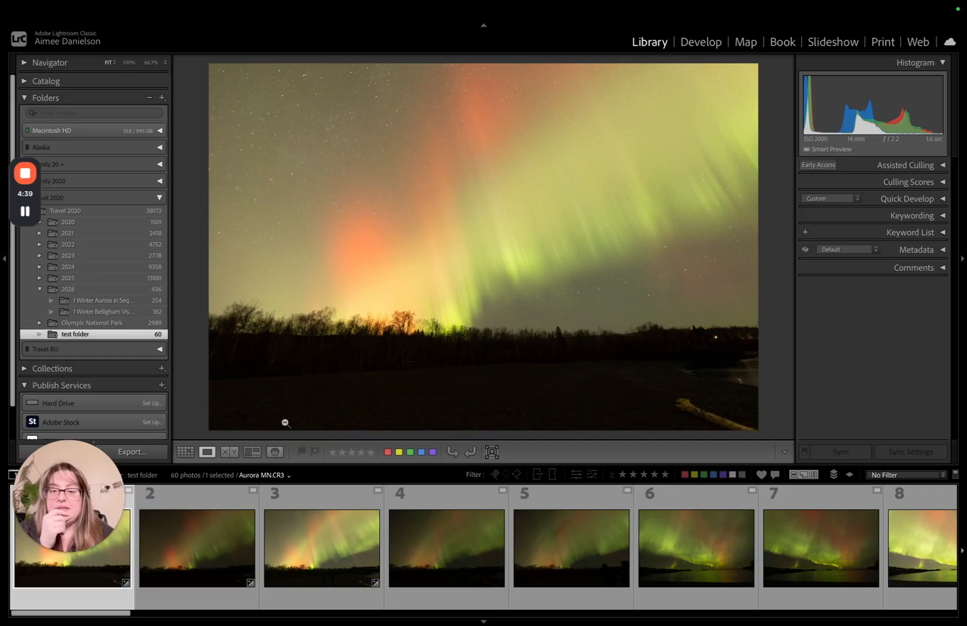
left_click(447, 548)
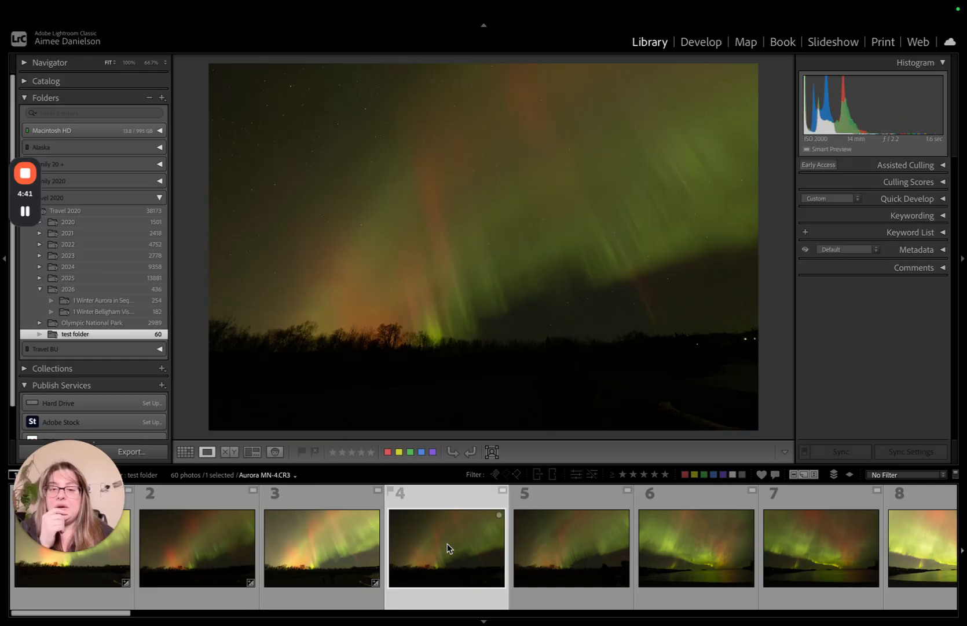
scroll(447, 548, "right", 10)
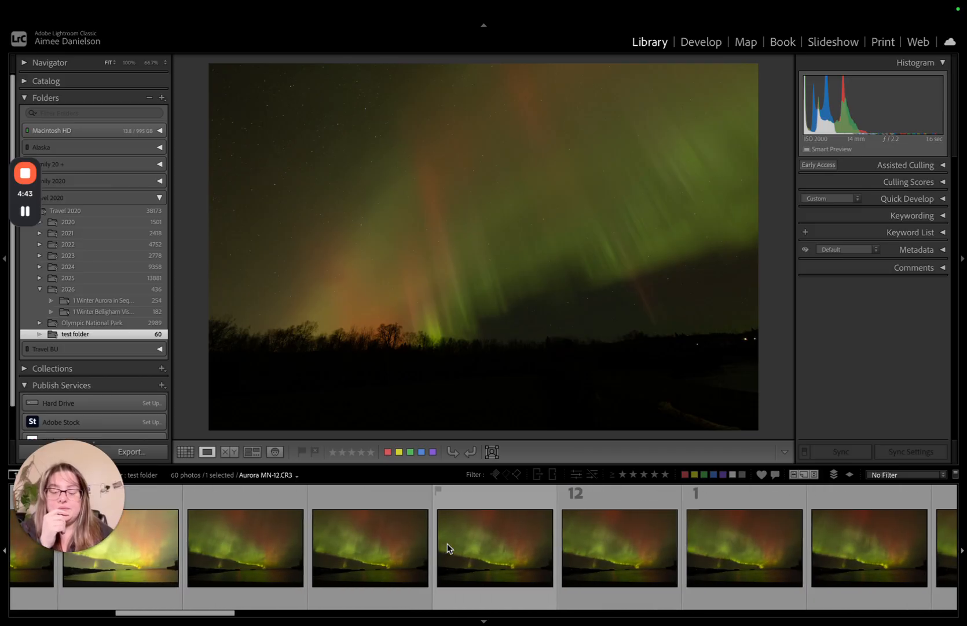
scroll(448, 544, "right", 8)
left_click(447, 545)
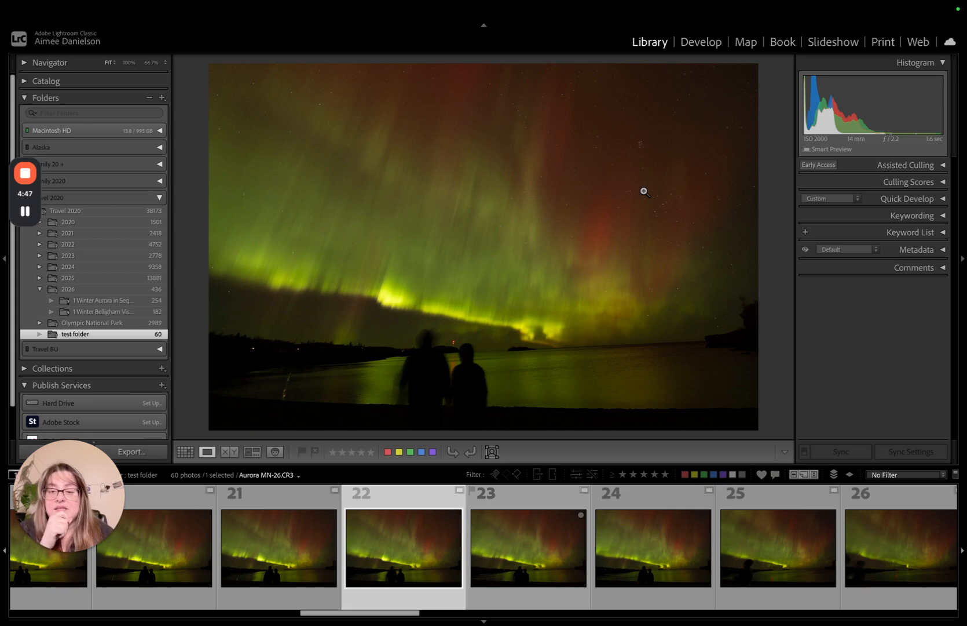
right_click(421, 530)
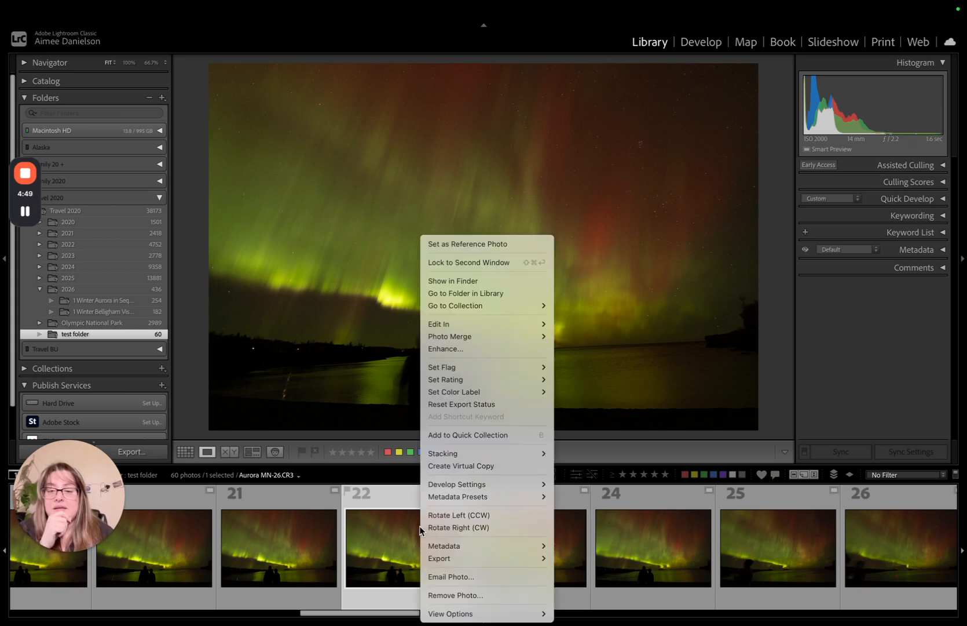
left_click(442, 594)
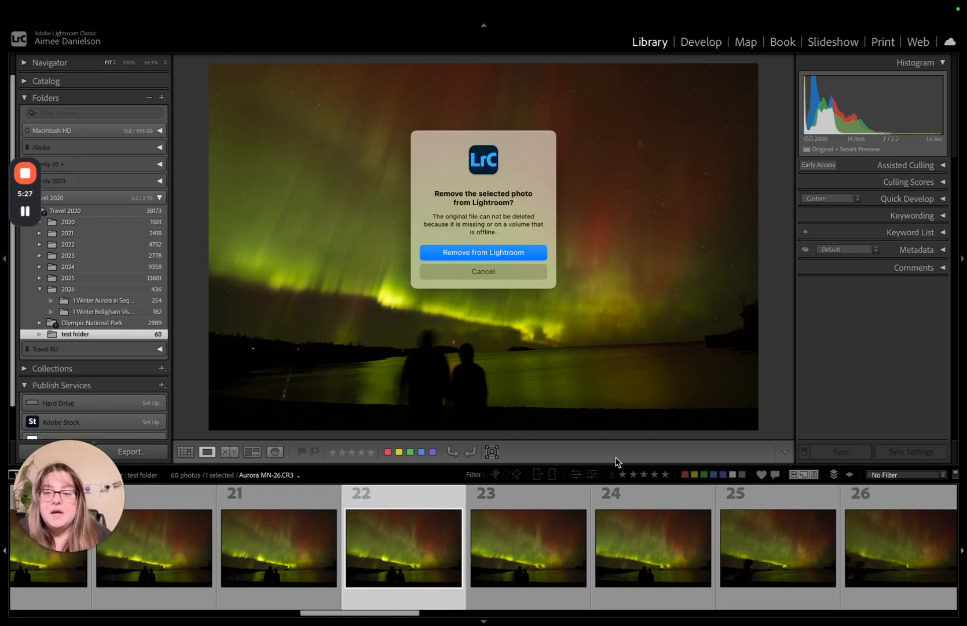
left_click(518, 270)
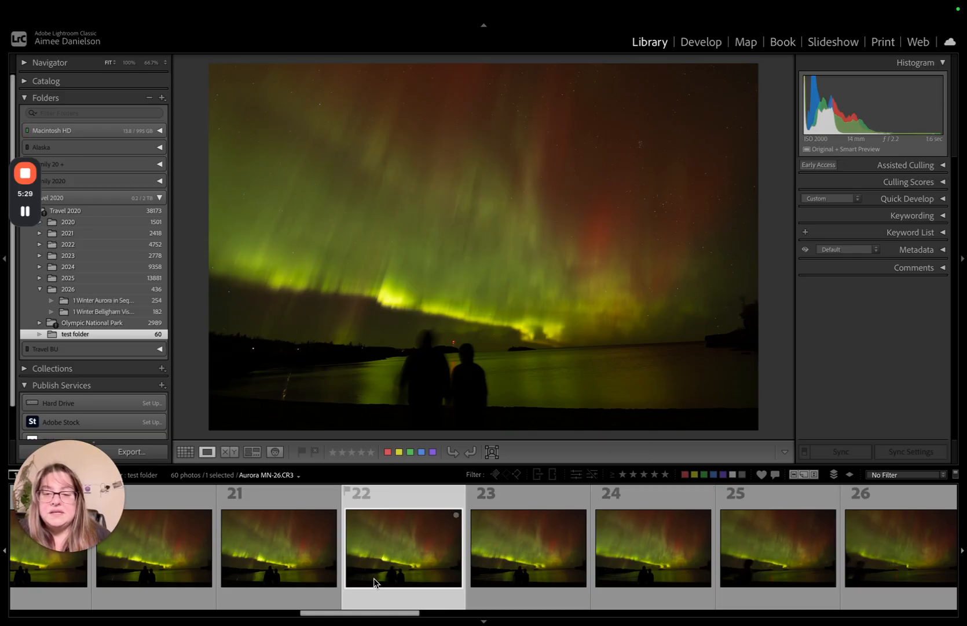
- Remove the selected photo Aurora MN-26.CR3 from the catalog
right_click(389, 551)
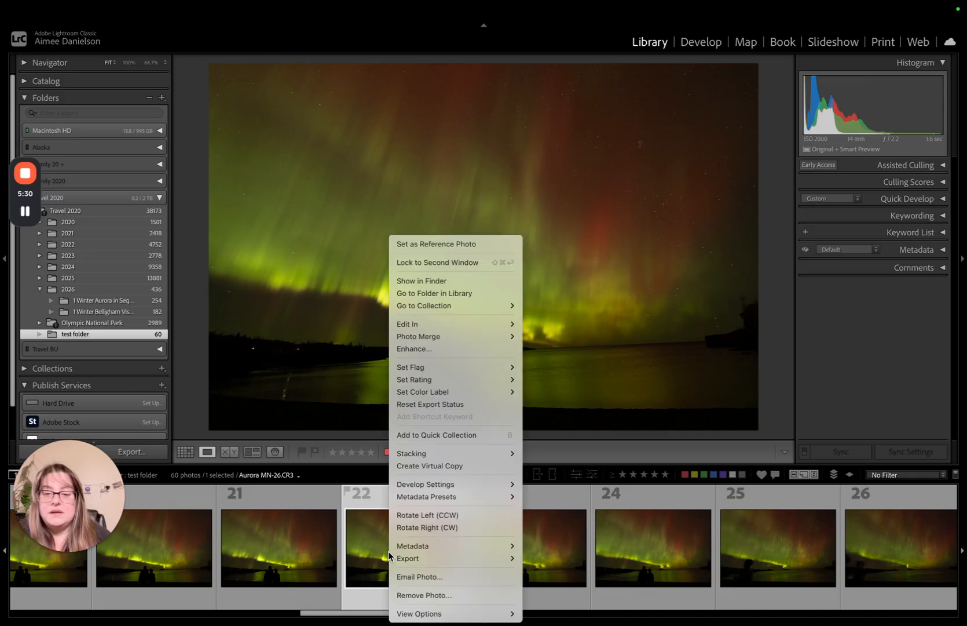
left_click(418, 595)
left_click(469, 283)
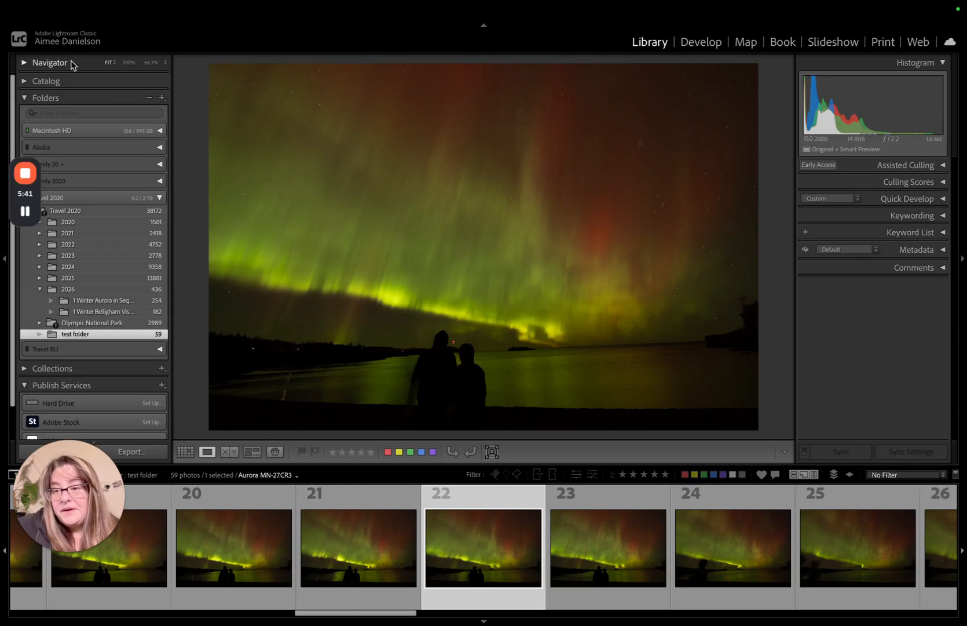
- Check the test folder for remaining photos with star ratings, ending with the rating filter cleared
left_click(623, 474)
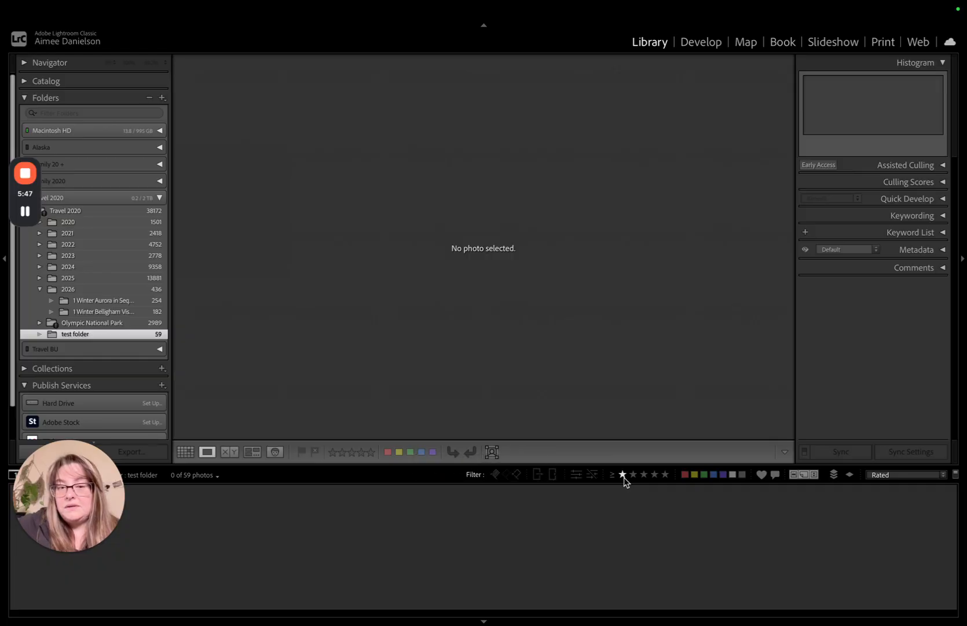
left_click(623, 474)
left_click(633, 474)
left_click(643, 474)
left_click(624, 476)
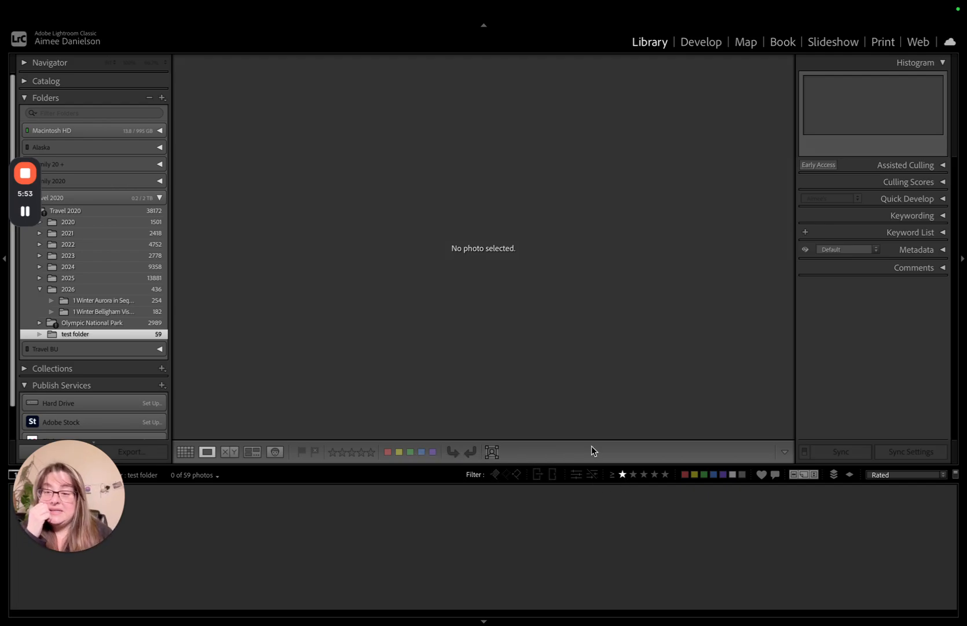
left_click(623, 474)
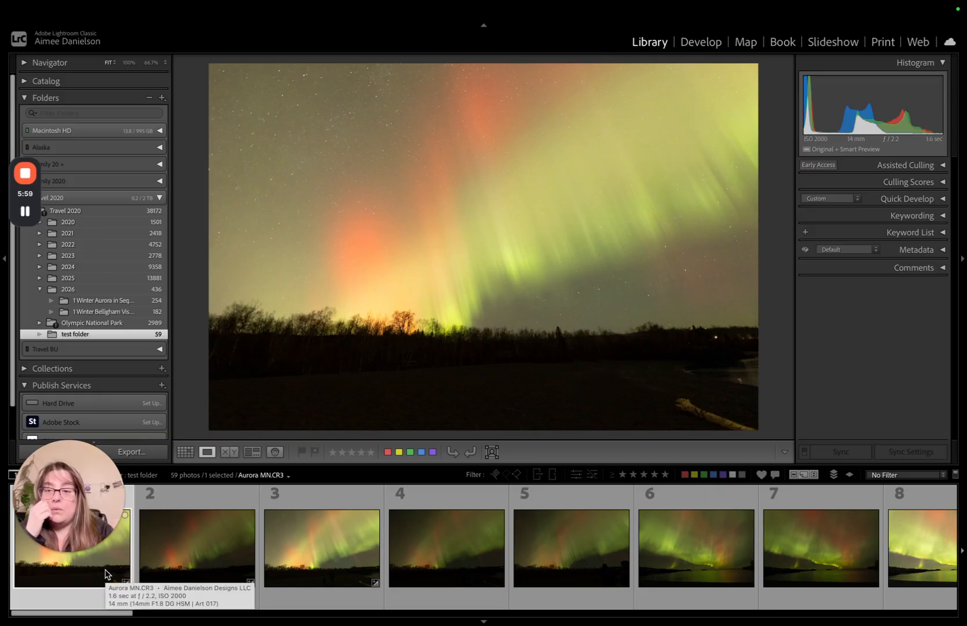
- Review the remaining frames in the test folder one by one up to Aurora MN-13.CR3
key("Right")
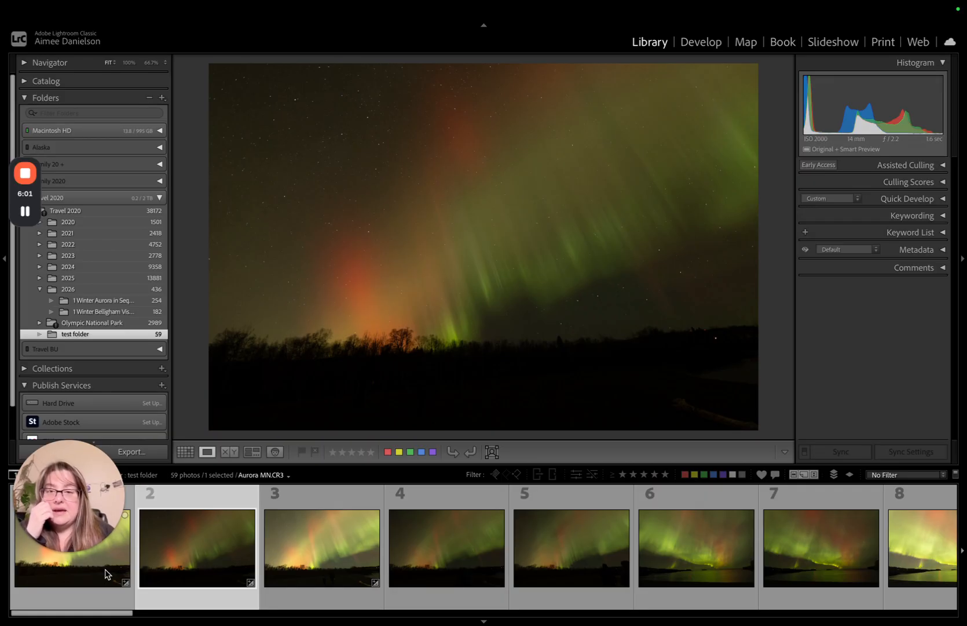
key("Right")
key("Right")
key("Right")
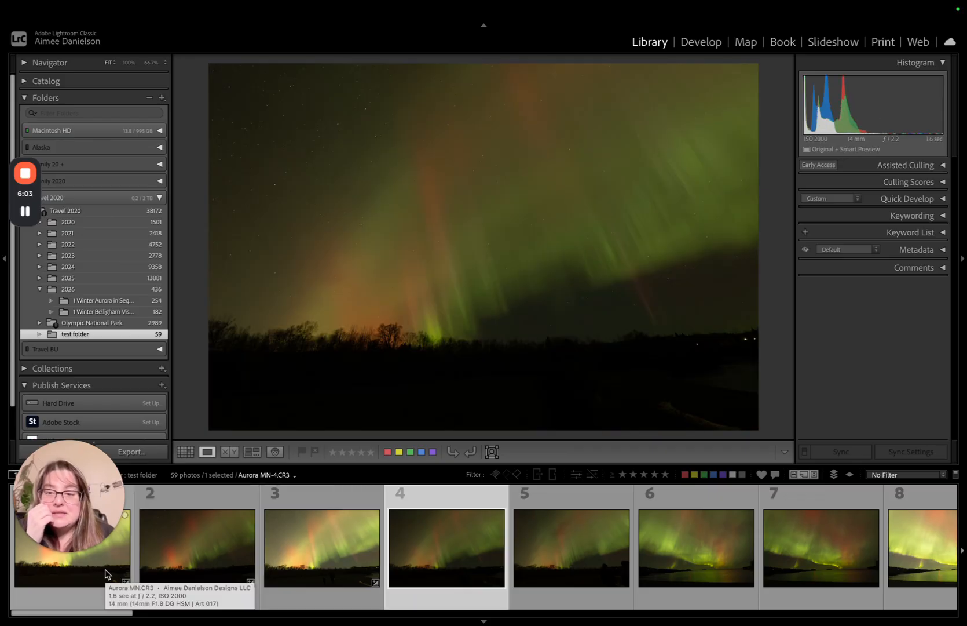
key("Right")
key("Right")
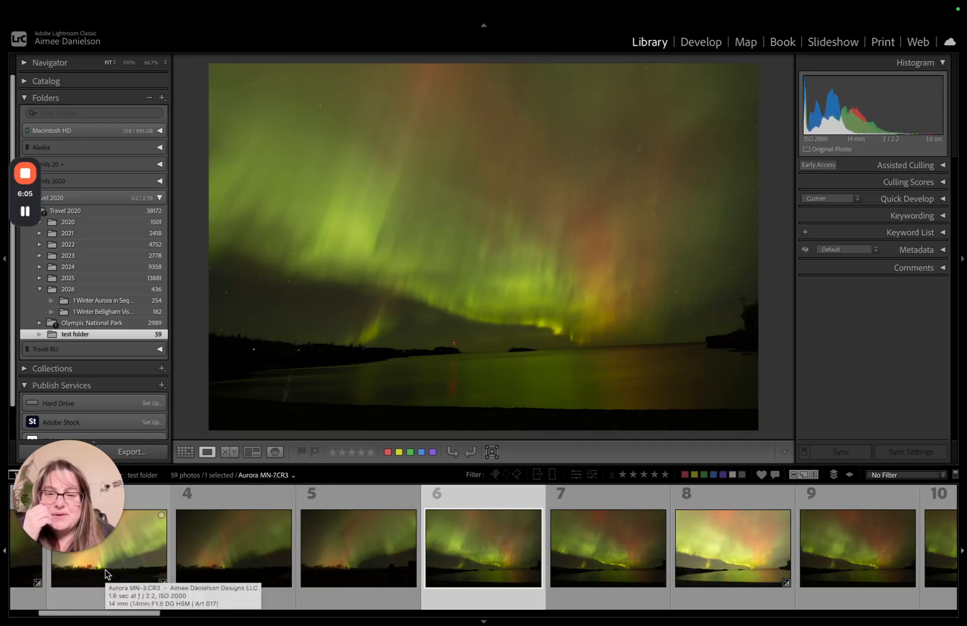
key("Right")
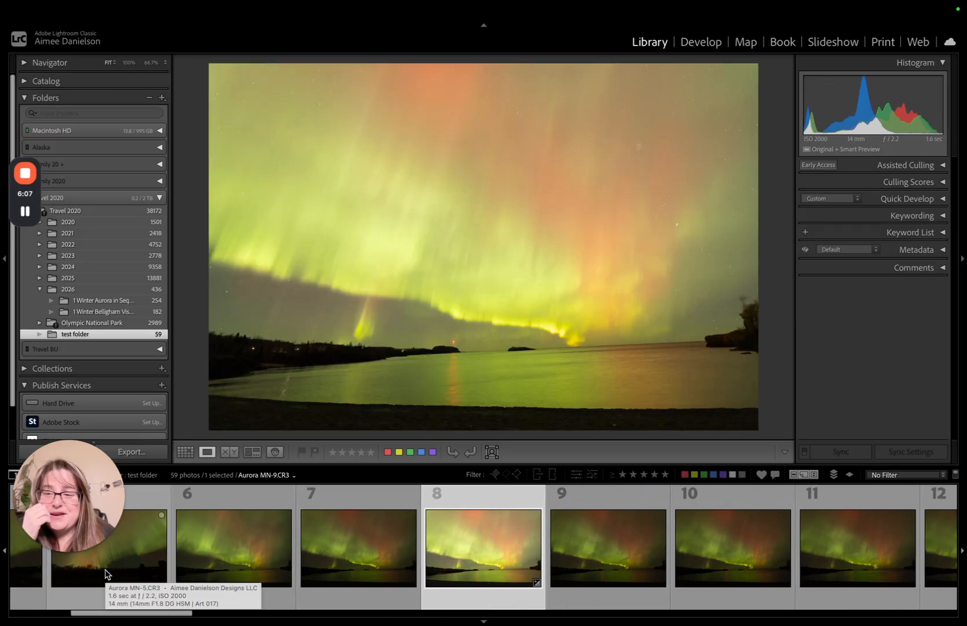
key("Right")
key("Right")
key("Right")
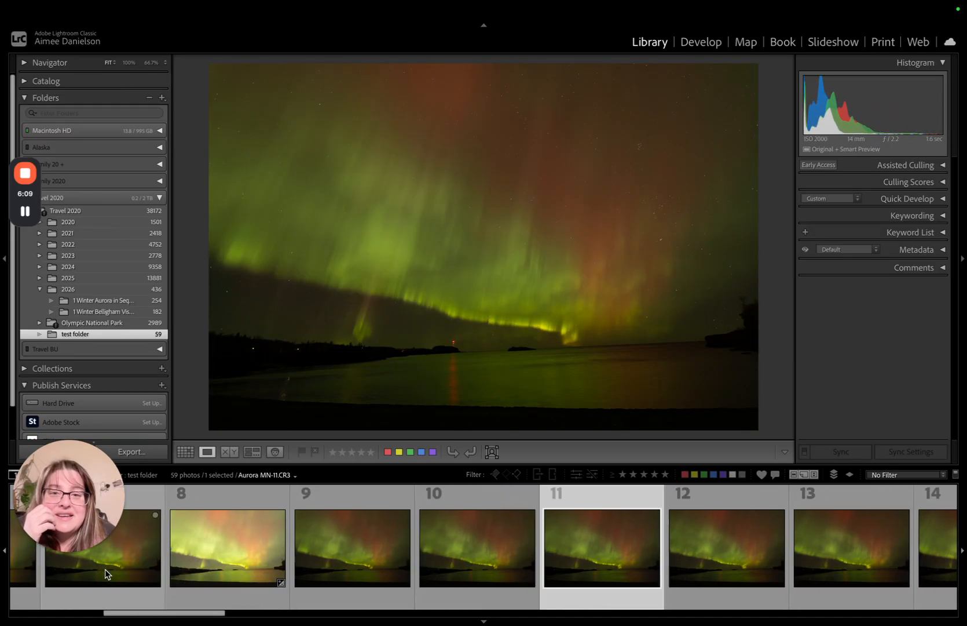
key("Right")
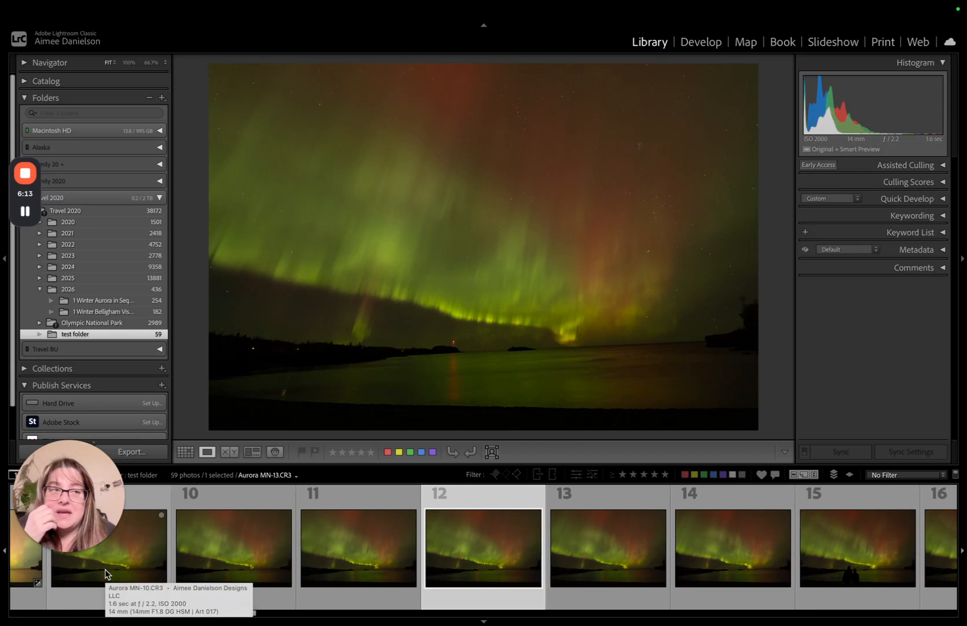
- Check the frames around Aurora MN-15.CR3, switch to the Develop module and set that photo's Exposure to +2.40
key("Right")
key("Right")
key("Right")
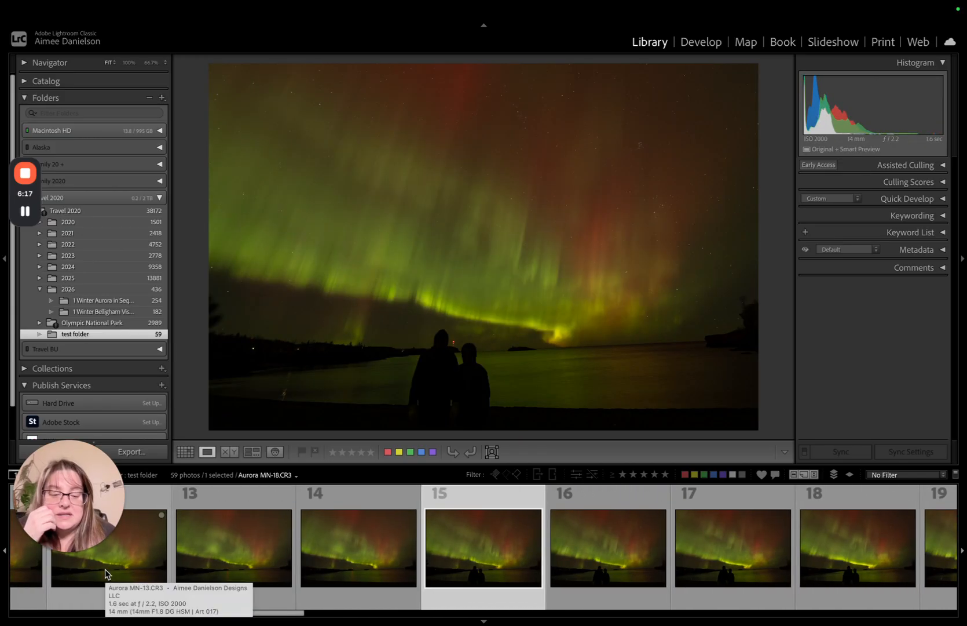
key("Left")
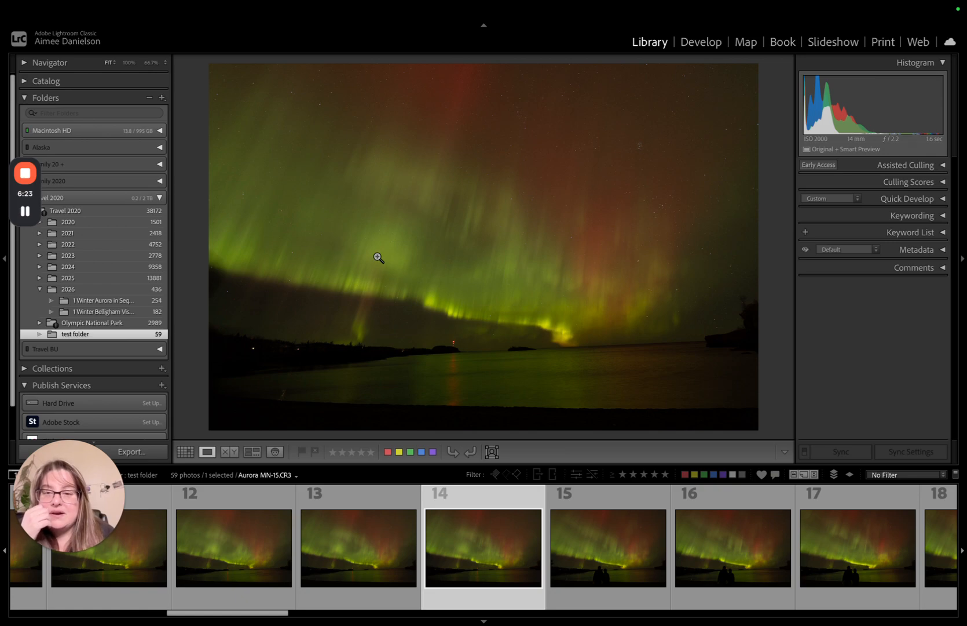
left_click(705, 43)
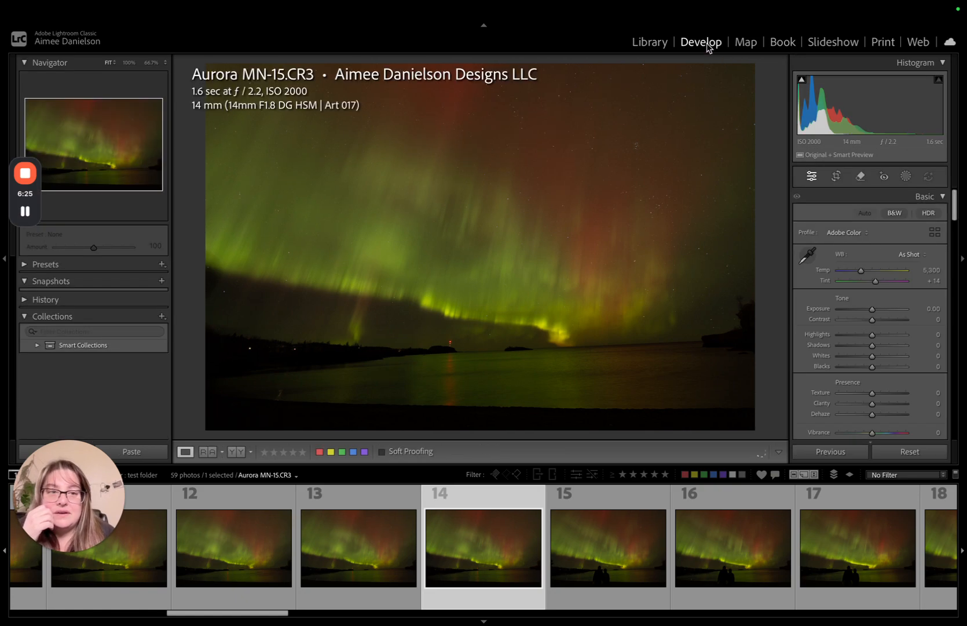
left_click_drag(873, 308, 891, 314)
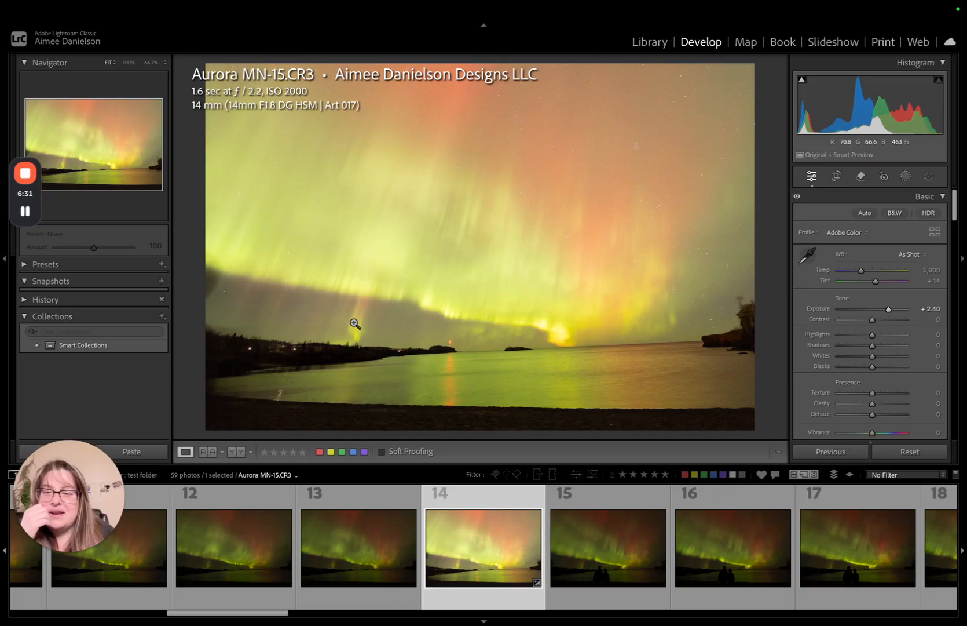
- Compare the frames preceding Aurora MN-15.CR3 one by one, going back to Aurora MN-8.CR3
key("Left")
key("Left")
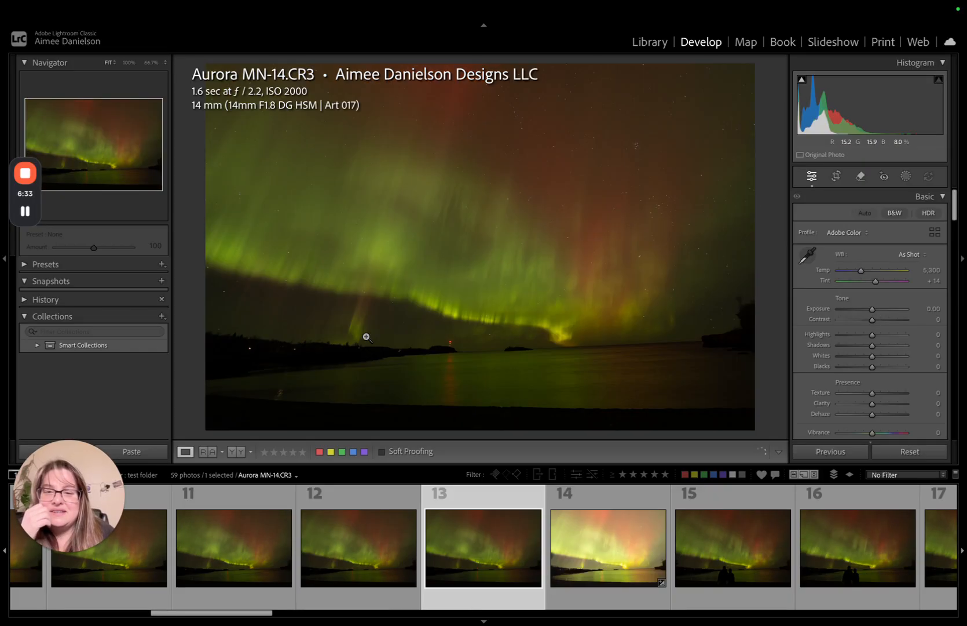
key("Left")
key("Left")
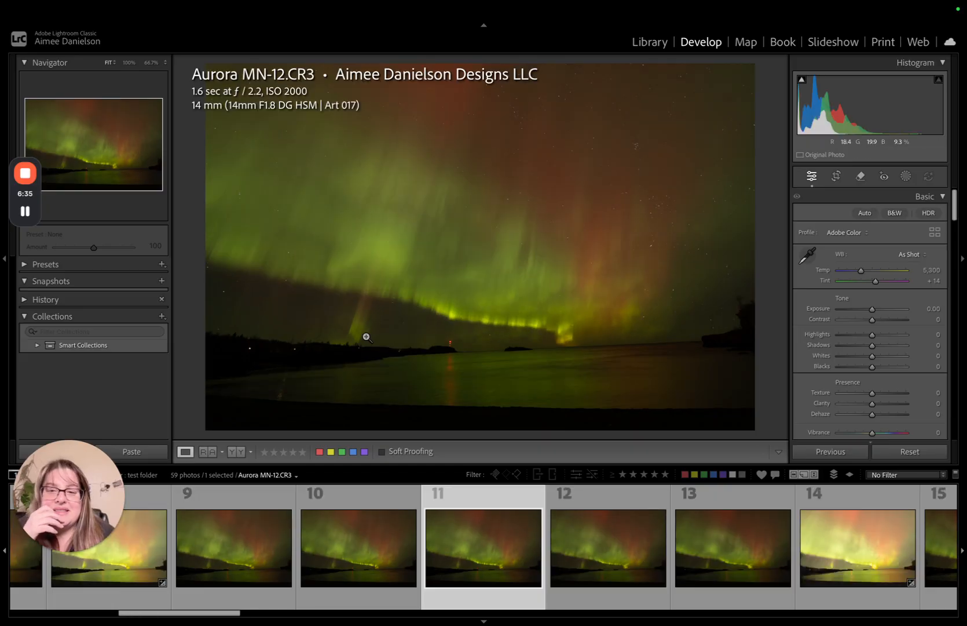
key("Left")
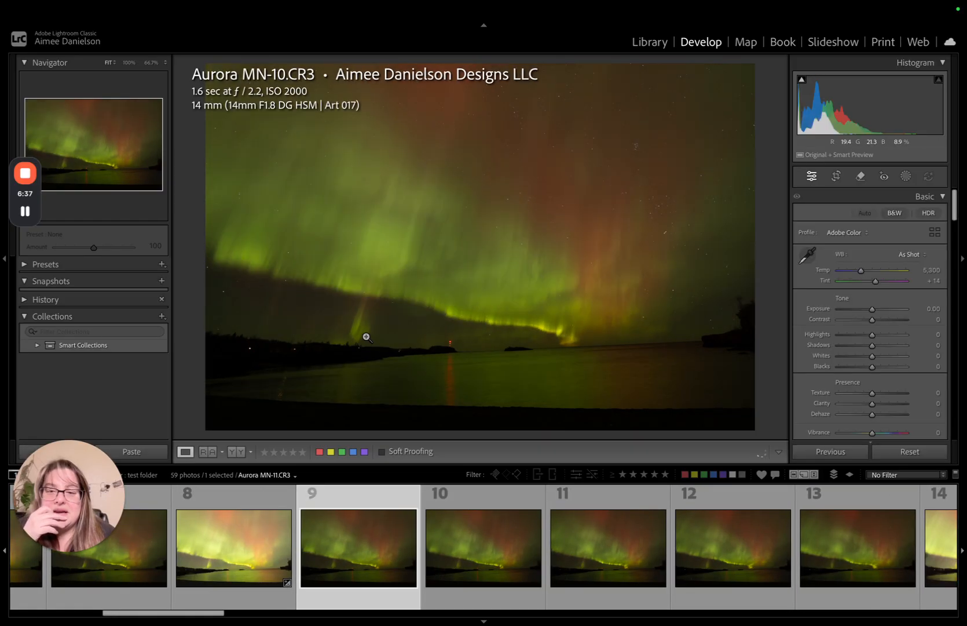
key("ctrl+shift+v")
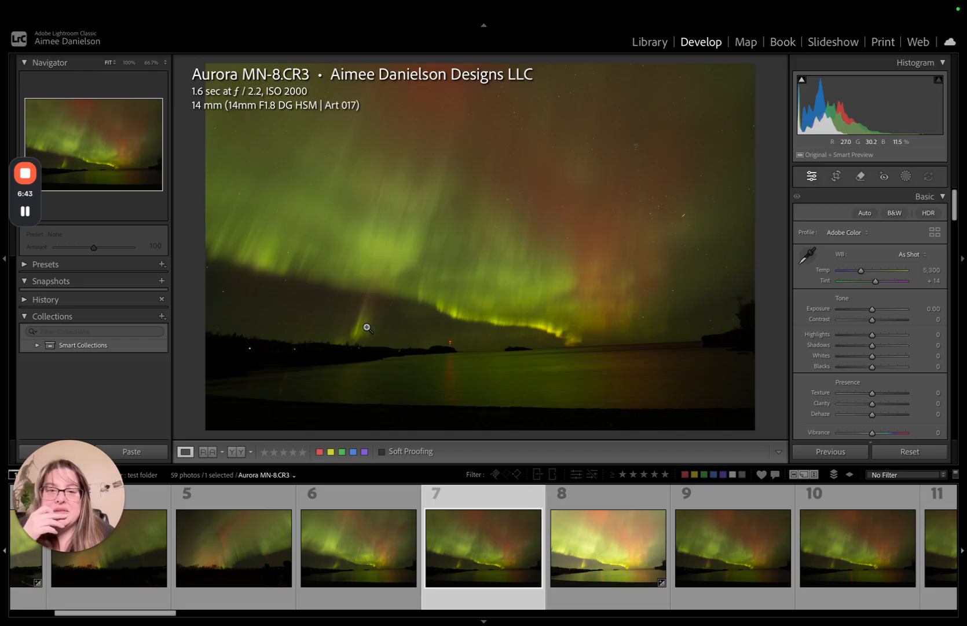
- Review the frames from Aurora MN-8.CR3 through to the last photo of the test folder
key("Right")
key("Right")
key("Right")
key("Right")
key("Right")
key("Right")
key("Right")
key("Right")
key("Right")
key("Right")
key("Right")
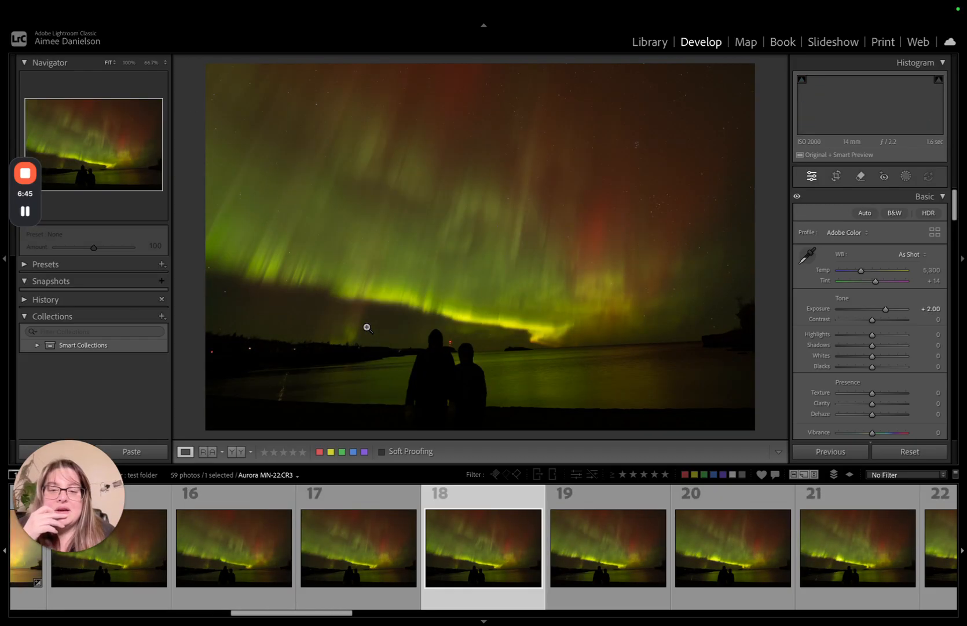
key("Right")
key("Right")
key("Right")
key("Right")
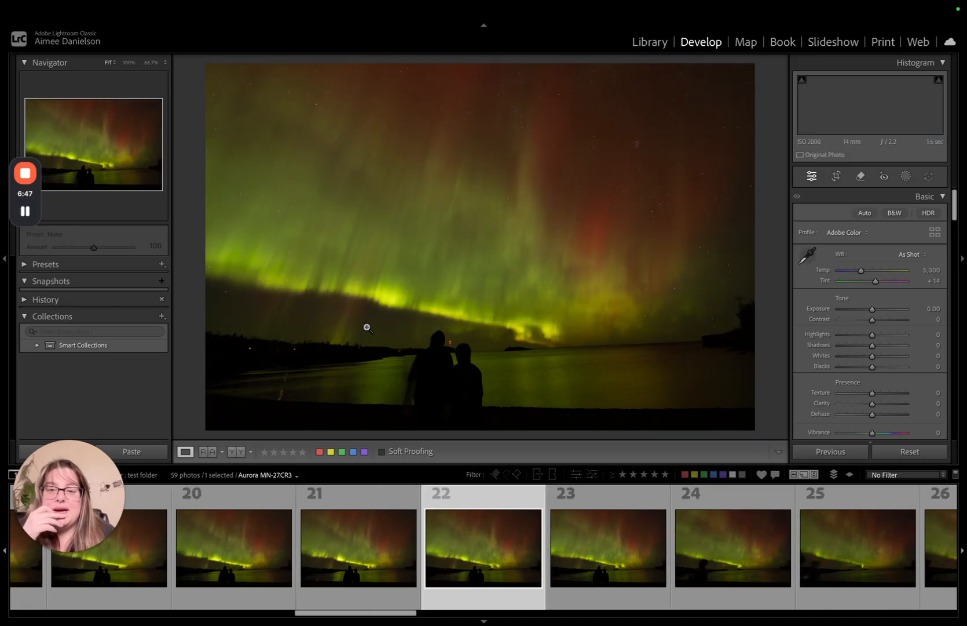
key("Left")
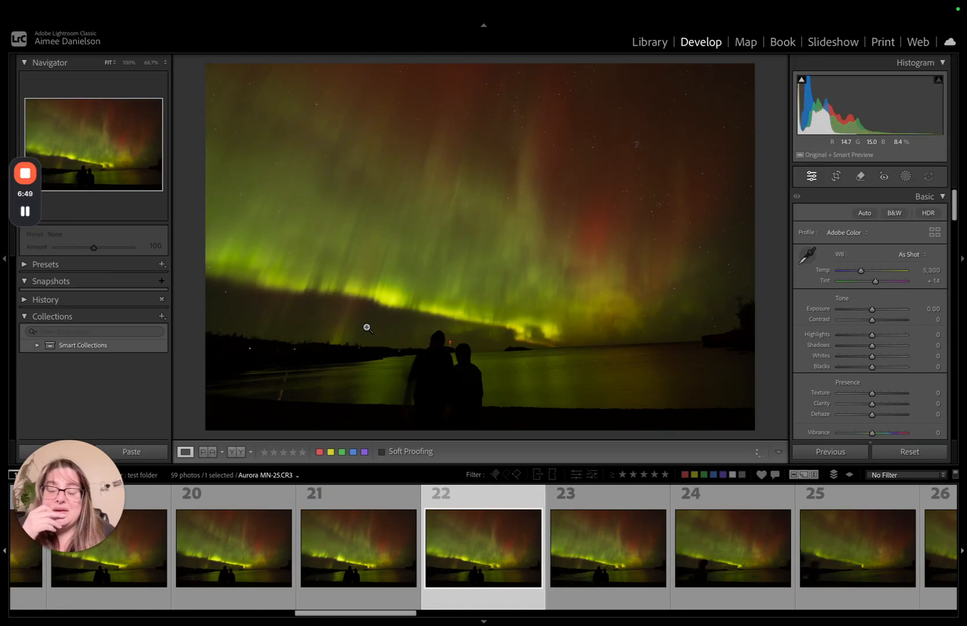
key("Right")
key("Right")
key("Right")
key("Right")
key("Right")
key("Right")
key("Right")
key("Right")
key("Right")
key("Right")
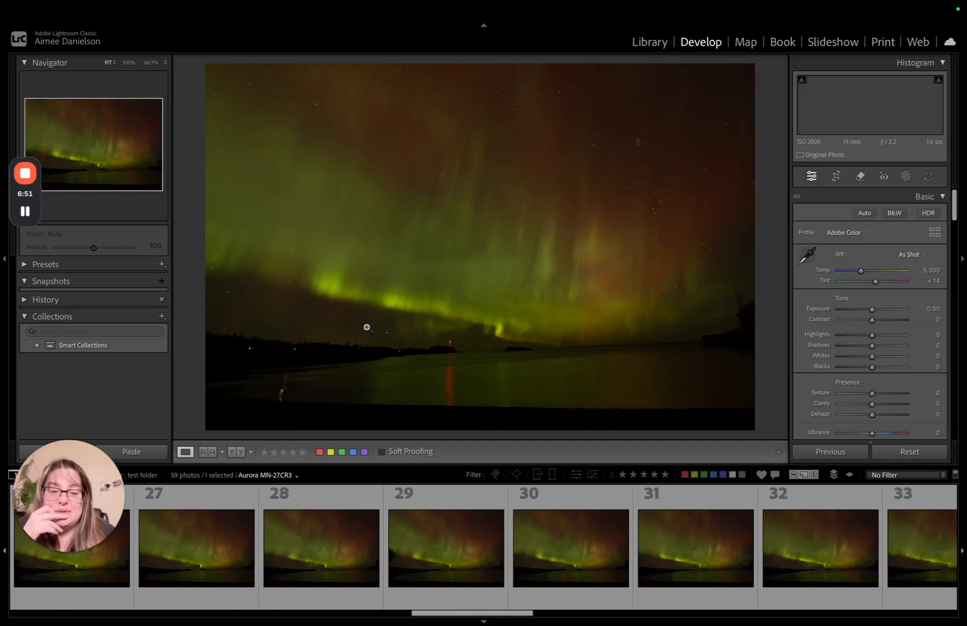
key("Right")
key("Right")
key("Right")
key("Right")
key("Right")
key("Right")
key("Right")
key("Right")
key("Right")
key("Right")
key("Right")
key("Right")
key("Right")
key("Right")
key("Right")
key("Right")
key("Right")
key("Right")
key("Right")
key("Right")
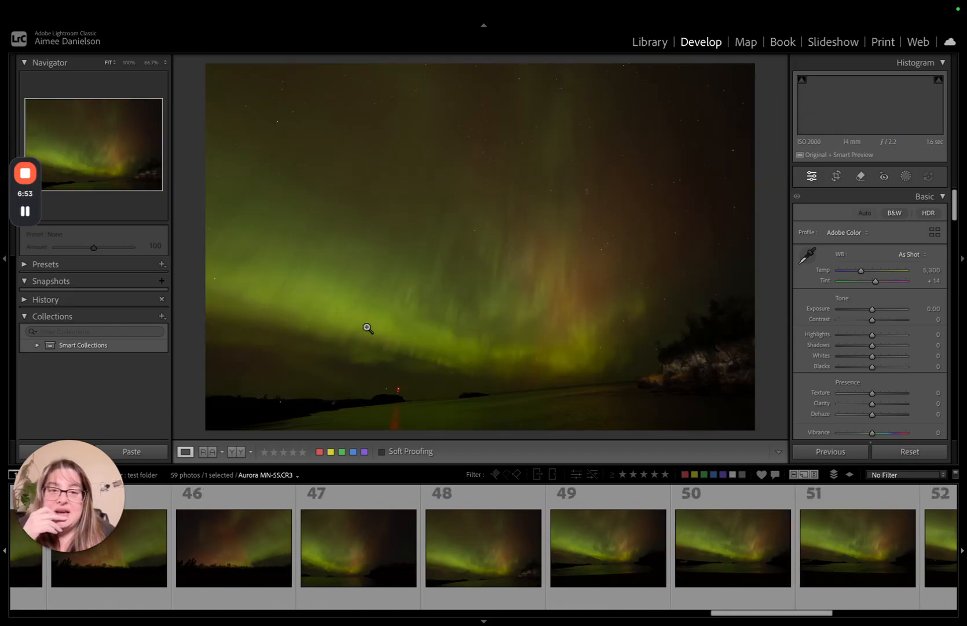
key("Right")
key("Right")
key("Right")
key("Right")
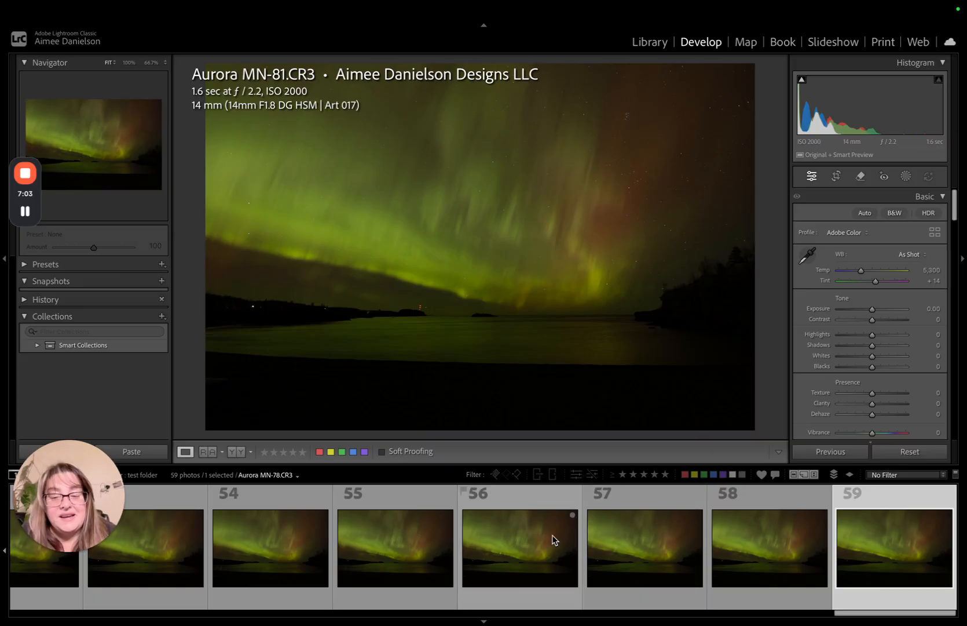
- Compare the opening frames starting at Aurora MN.CR3 and rate Aurora MN-3.CR3 two stars
scroll(554, 540, "up", 3)
scroll(555, 540, "up", 20)
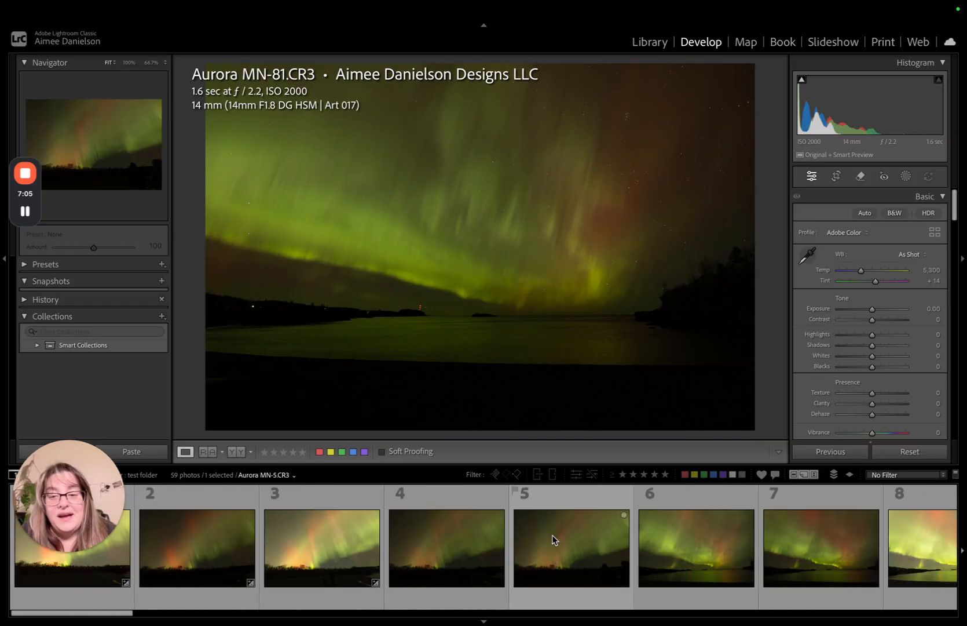
left_click(93, 562)
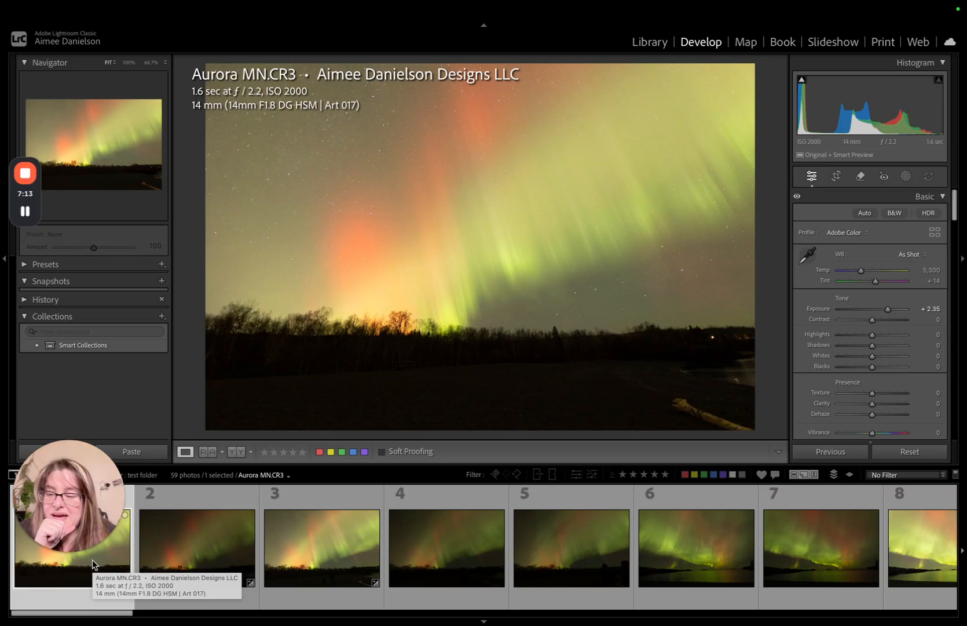
key("Right")
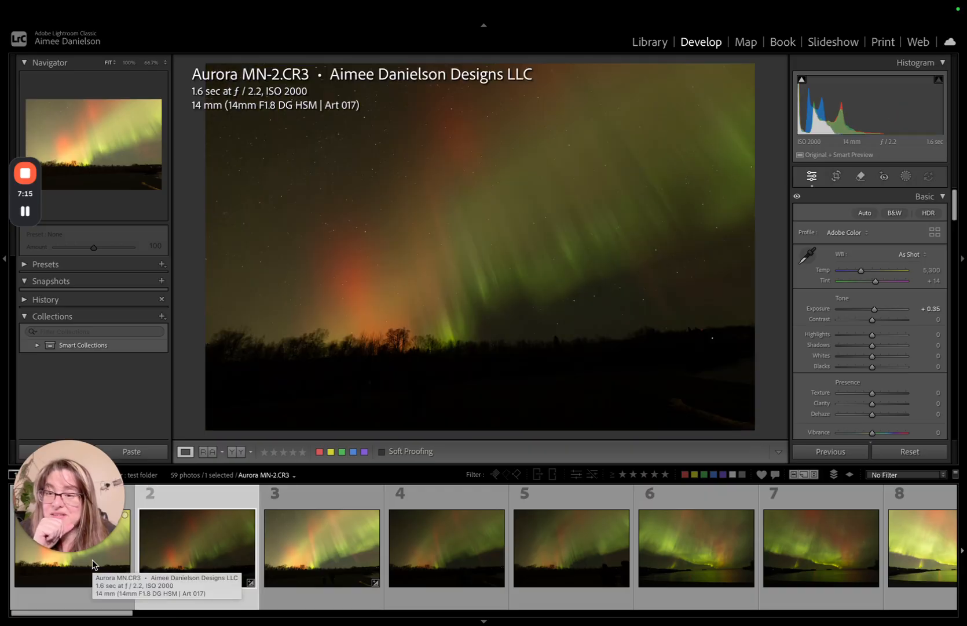
key("Right")
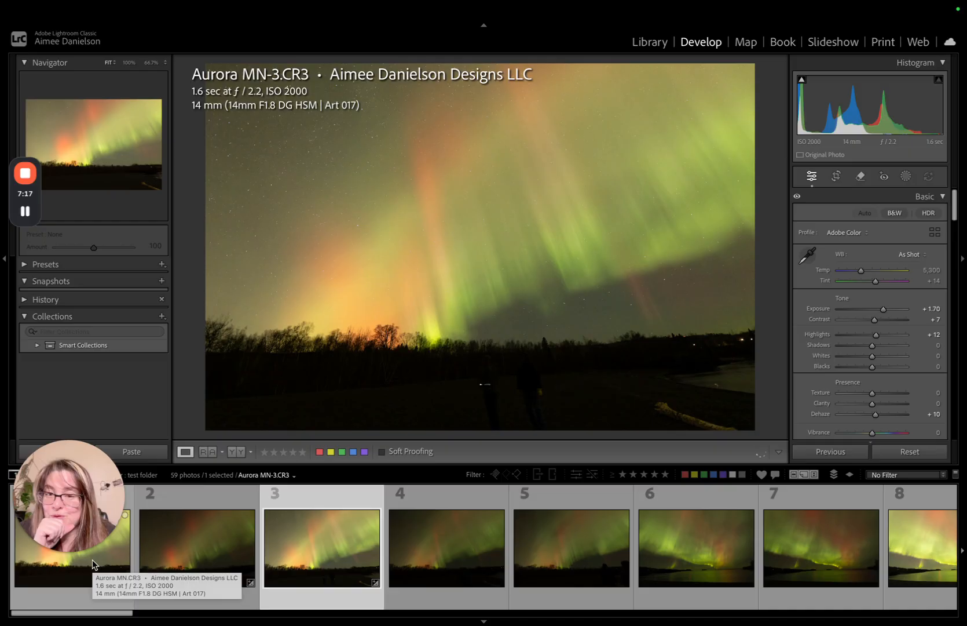
key("Right")
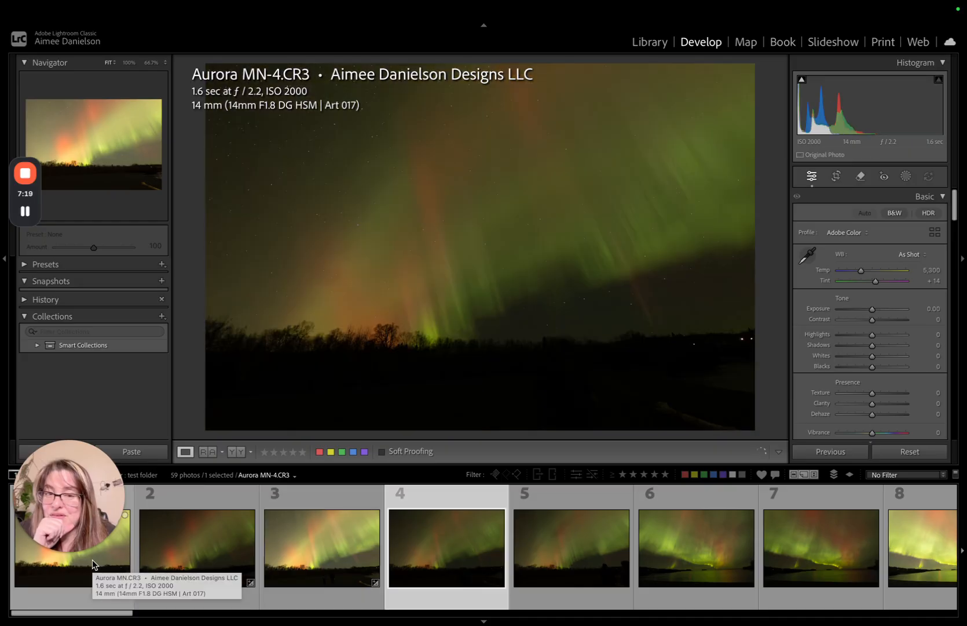
key("Left")
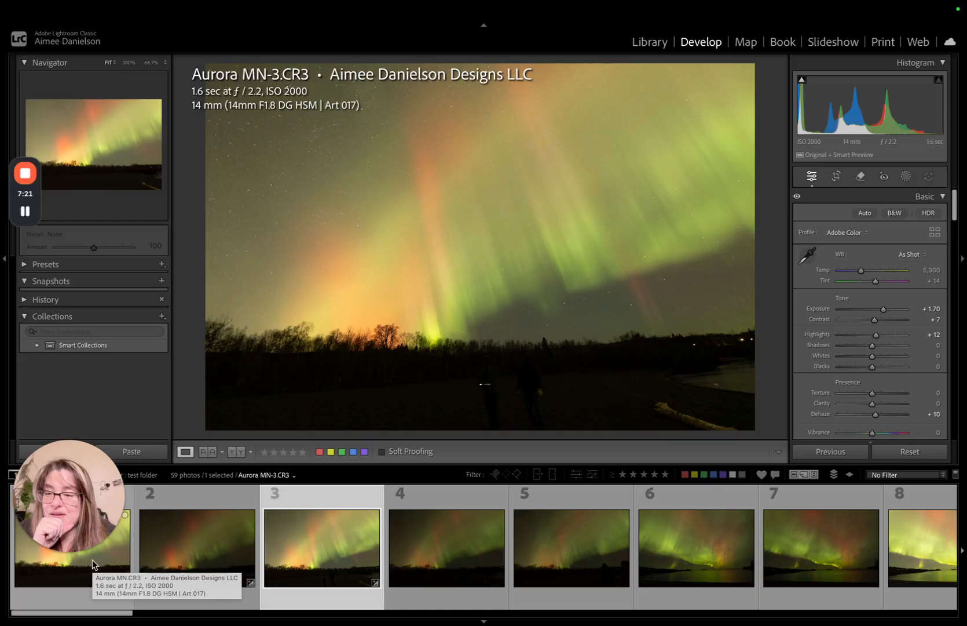
key("2")
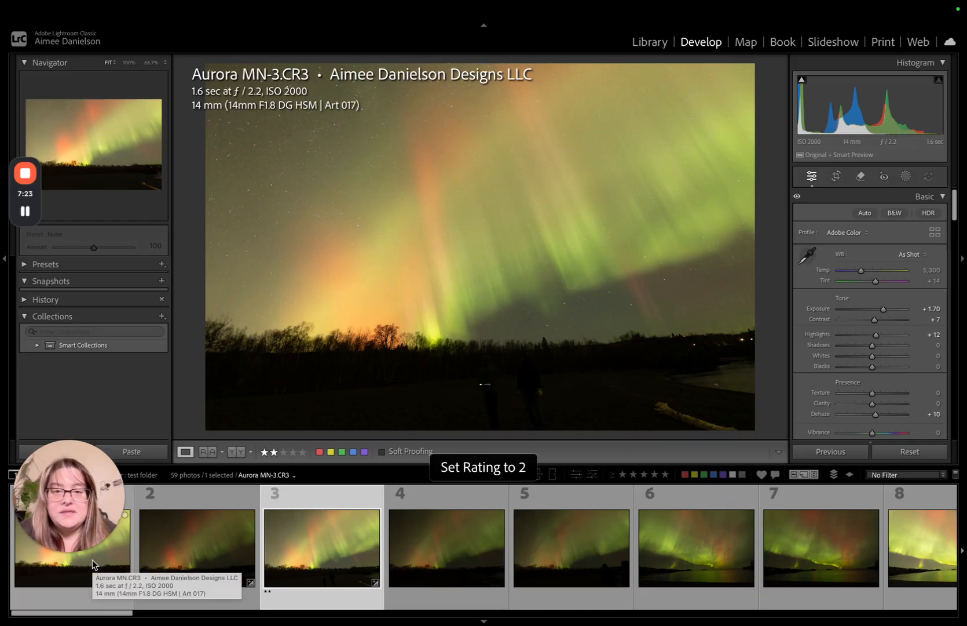
- Rate Aurora MN-7.CR3 and Aurora MN-8.CR3 two stars each
key("Right")
key("Right")
key("Right")
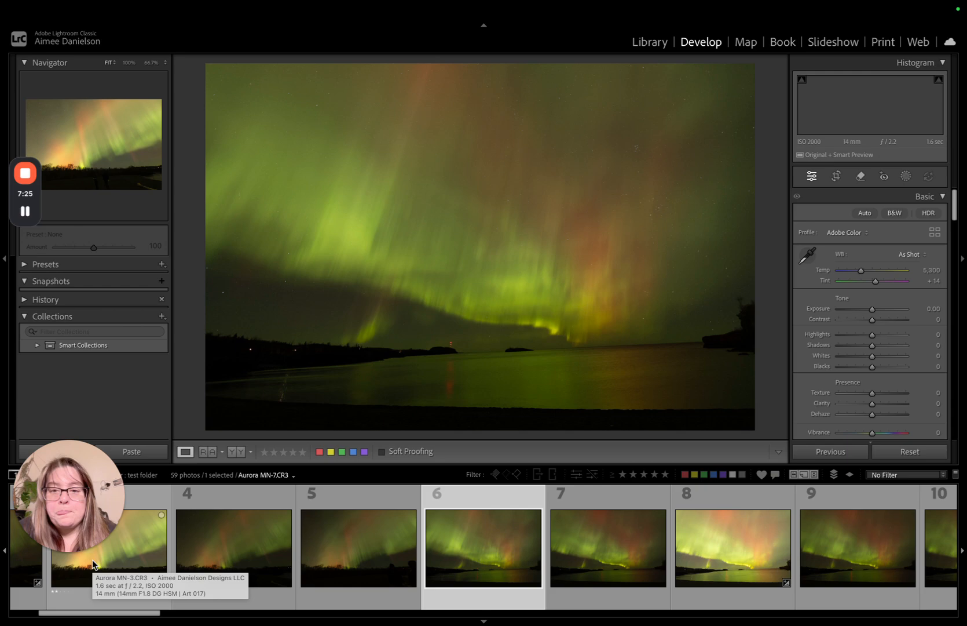
key("2")
key("Right")
- Compare the frames following Aurora MN-8.CR3 and rate the couple silhouette photo Aurora MN-22.CR3 two stars
key("Right")
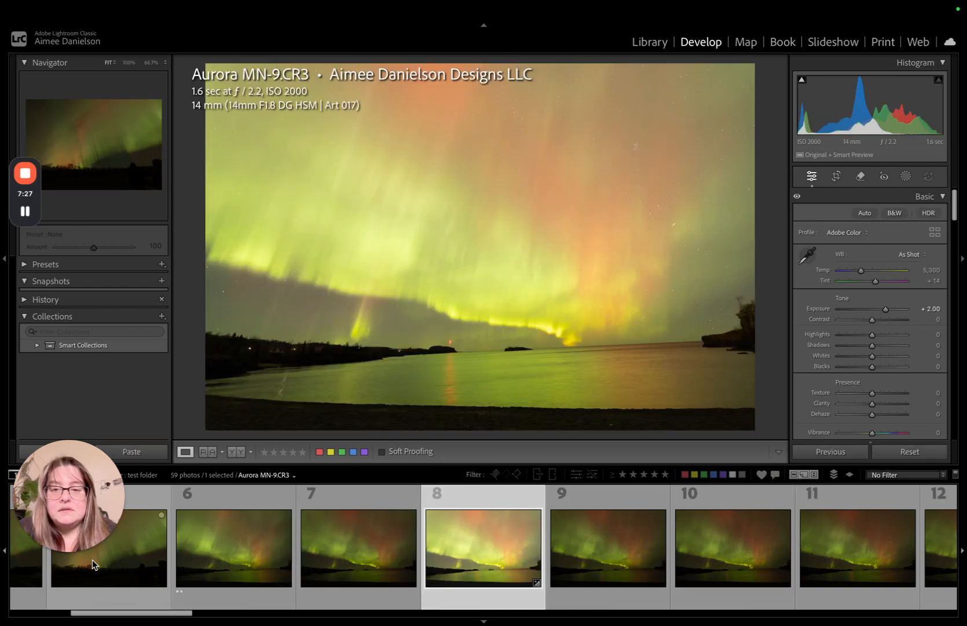
key("Left")
key("2")
key("Right")
key("Right")
key("Right")
key("Right")
key("Right")
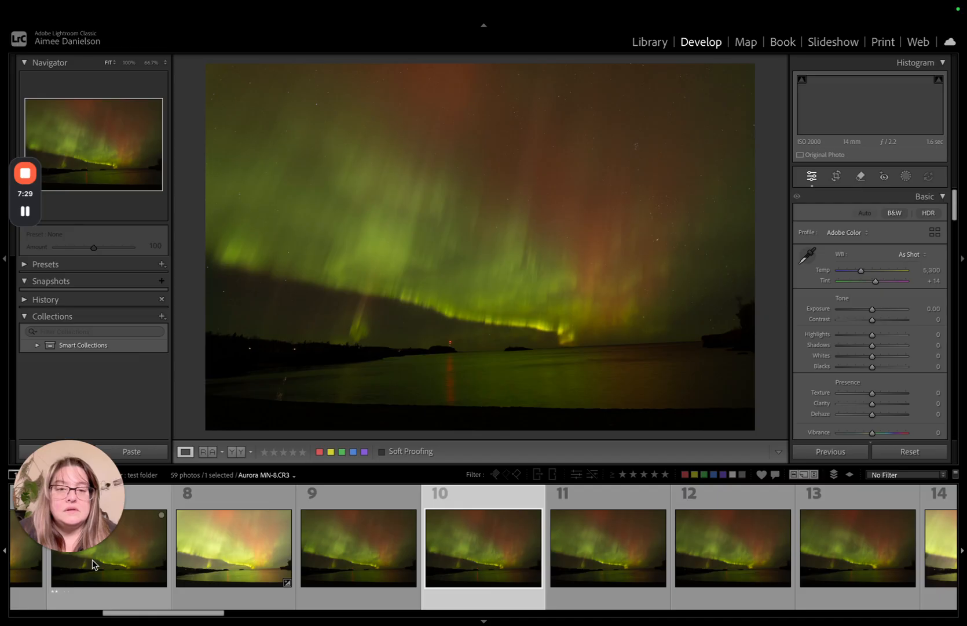
key("Right")
key("Right")
key("Right")
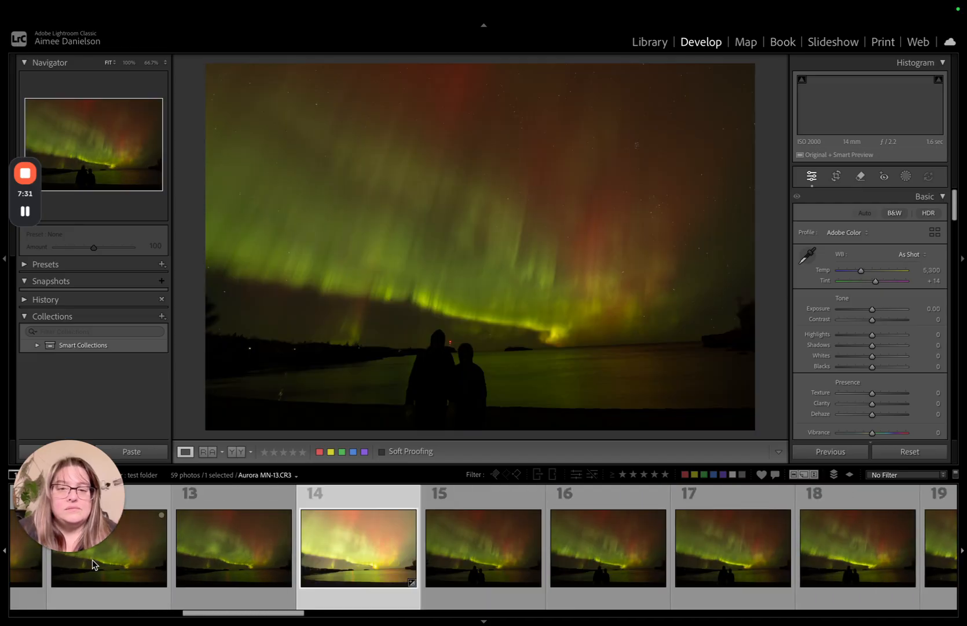
key("Left")
key("Right")
key("Left")
key("Right")
key("Right")
key("Right")
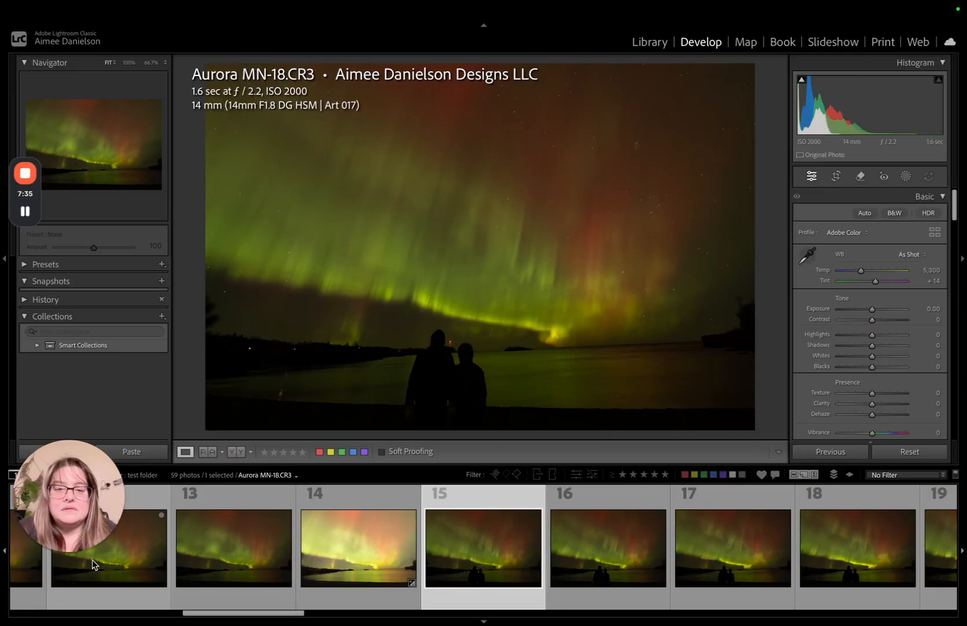
- Compare the remaining couple silhouette frames and rate the 22nd photo of the test folder two stars
key("Right")
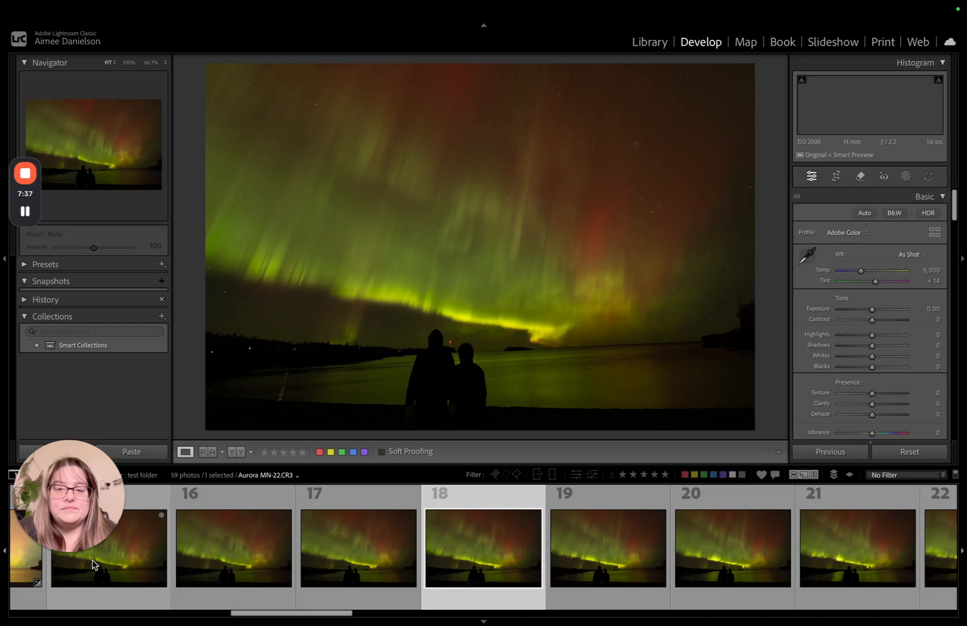
key("2")
key("Right")
key("Right")
key("Right")
key("Right")
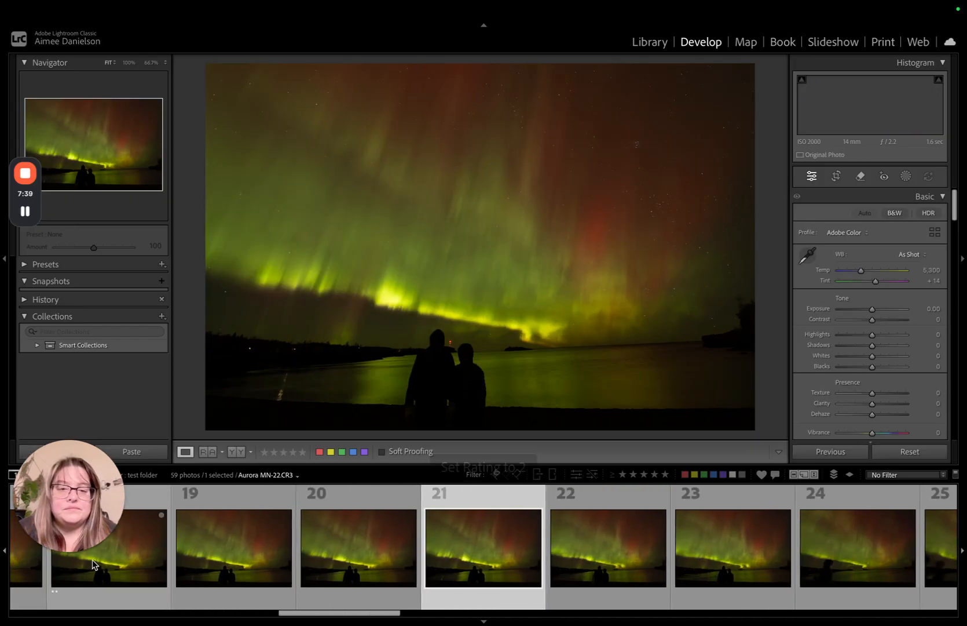
- Rate one of the shoreline frames without people two stars and continue reviewing up to Aurora MN-59.CR3
key("Right")
key("Right")
key("Right")
key("Right")
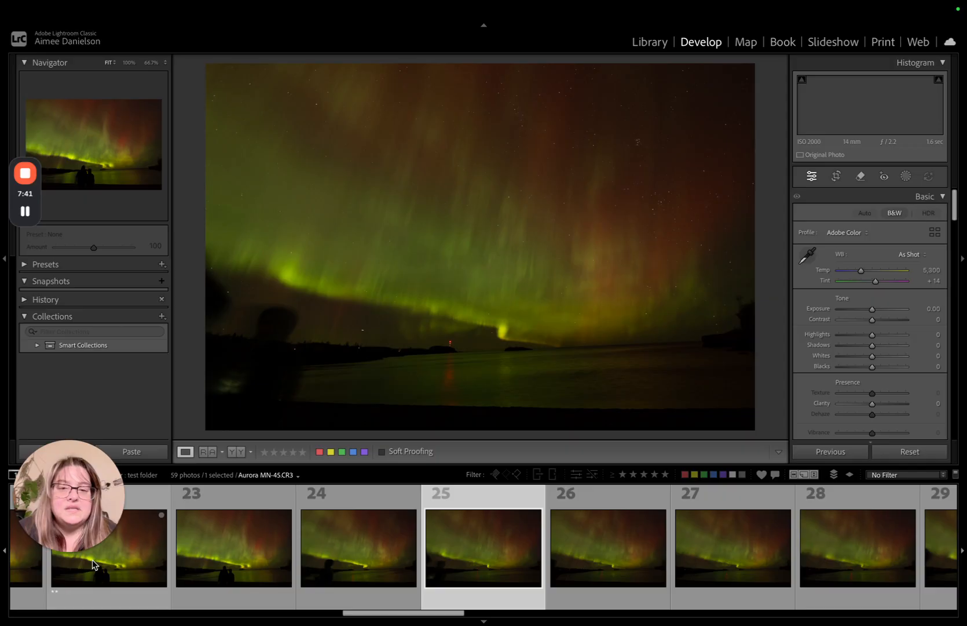
key("2")
key("Right")
key("Right")
scroll(92, 565, "down", 3)
key("Right")
key("Right")
key("Right")
key("Right")
key("Right")
key("Right")
key("Right")
key("Right")
key("Right")
key("Right")
key("Right")
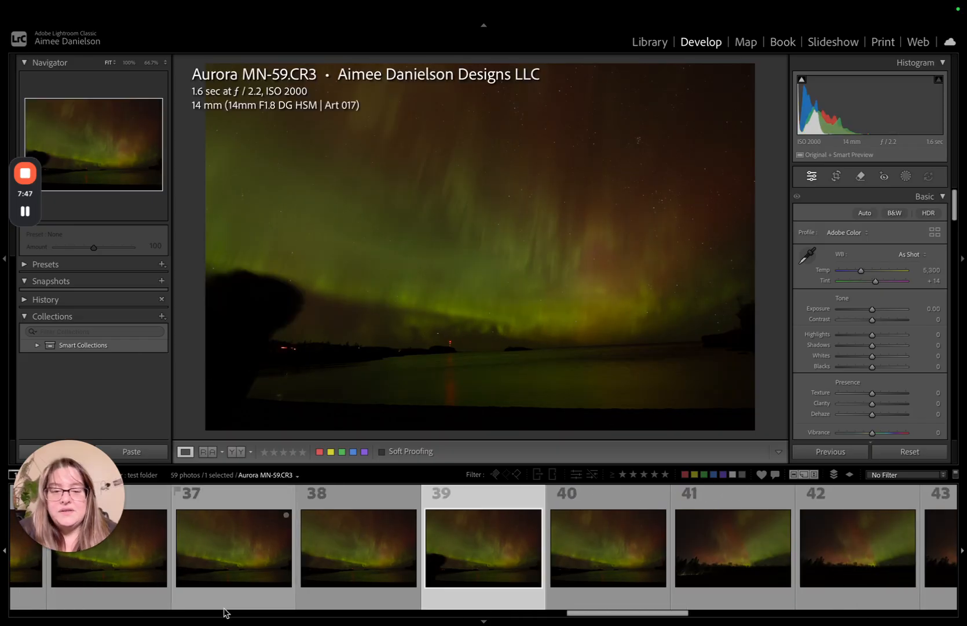
- Rate the treeline photo Aurora MN-63.CR3 two stars and filter the test folder to photos rated two stars or higher
left_click(688, 548)
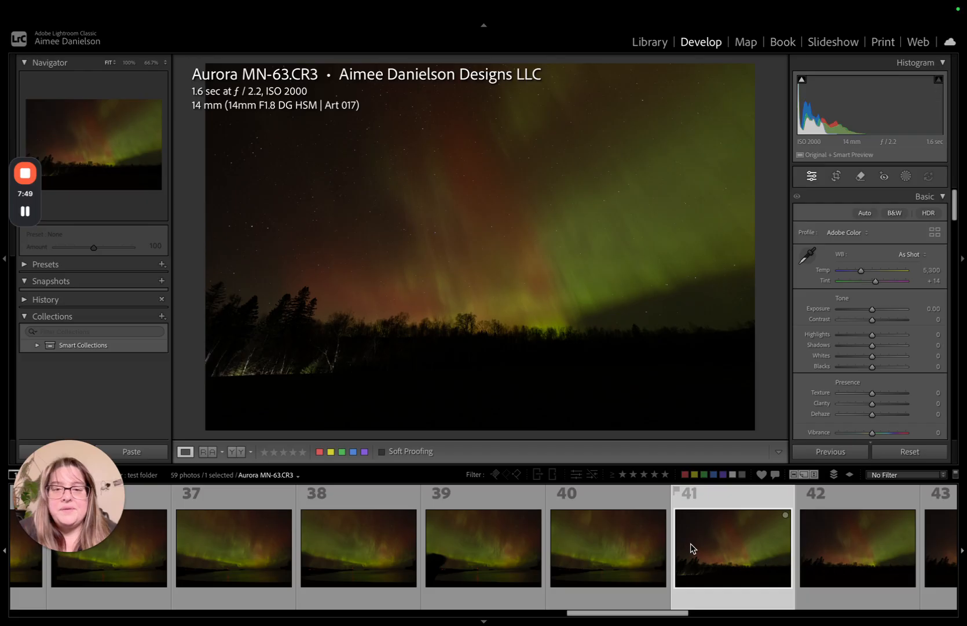
key("2")
key("Right")
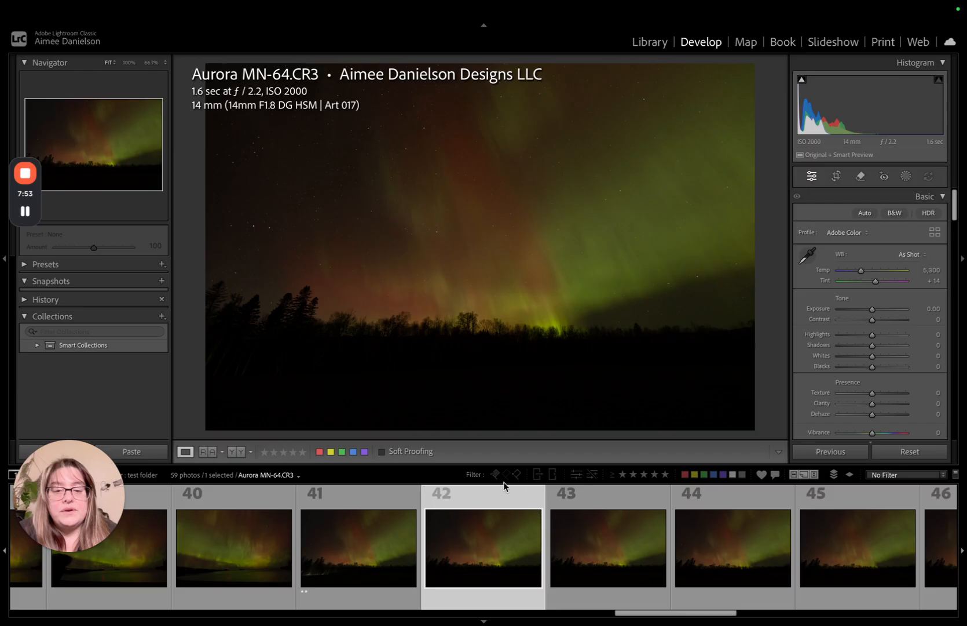
left_click(633, 475)
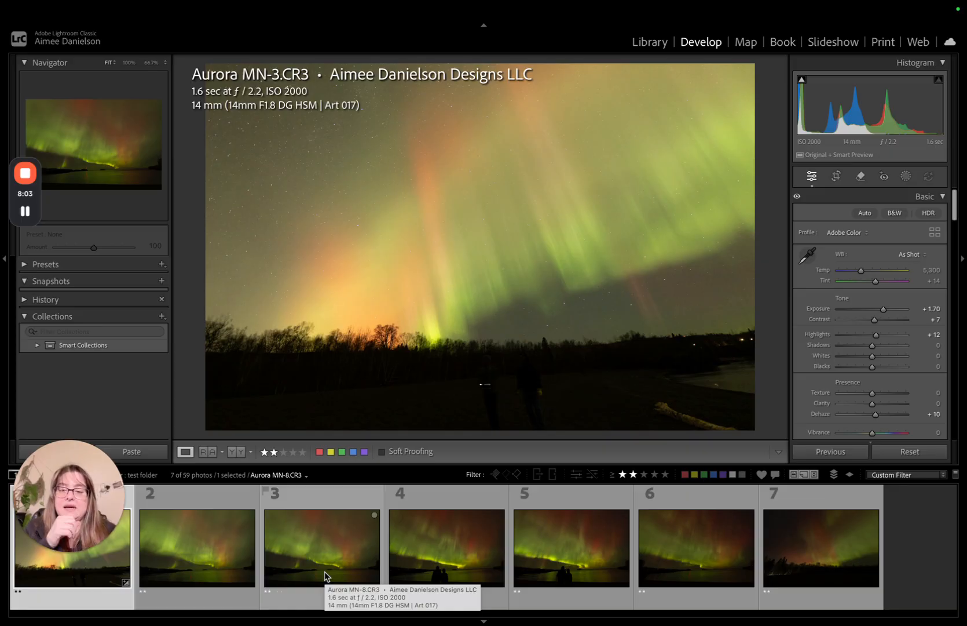
- Edit Aurora MN-8.CR3 with Exposure +0.95, Contrast -23, Highlights +10, Shadows -18, Whites -5, Blacks 0, Texture +36, Clarity -17 and Dehaze +4
left_click(322, 546)
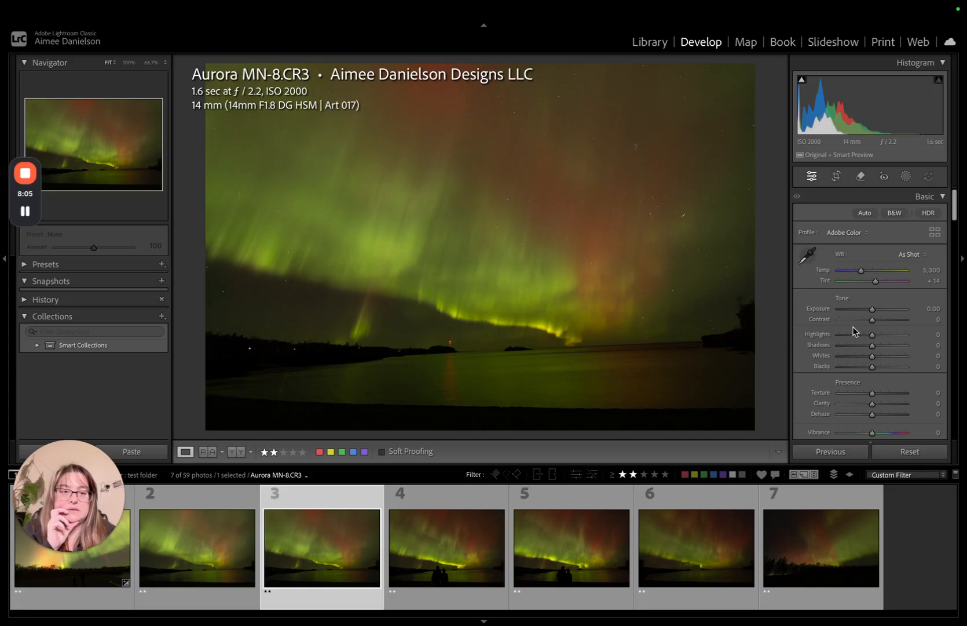
left_click_drag(873, 311, 873, 420)
double_click(873, 366)
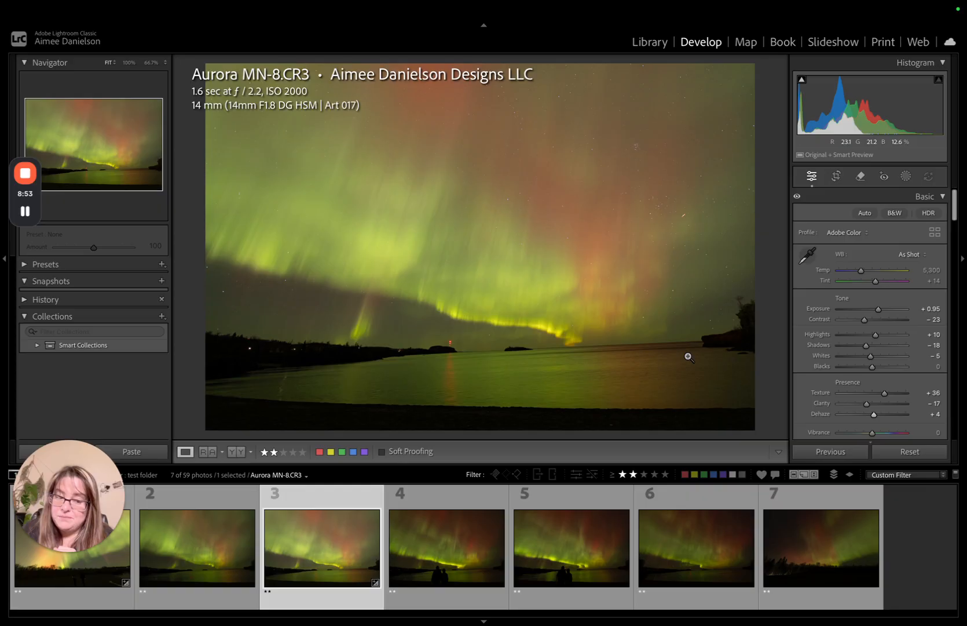
- Rate Aurora MN-8.CR3 five stars and filter the test folder to five-star photos
key("5")
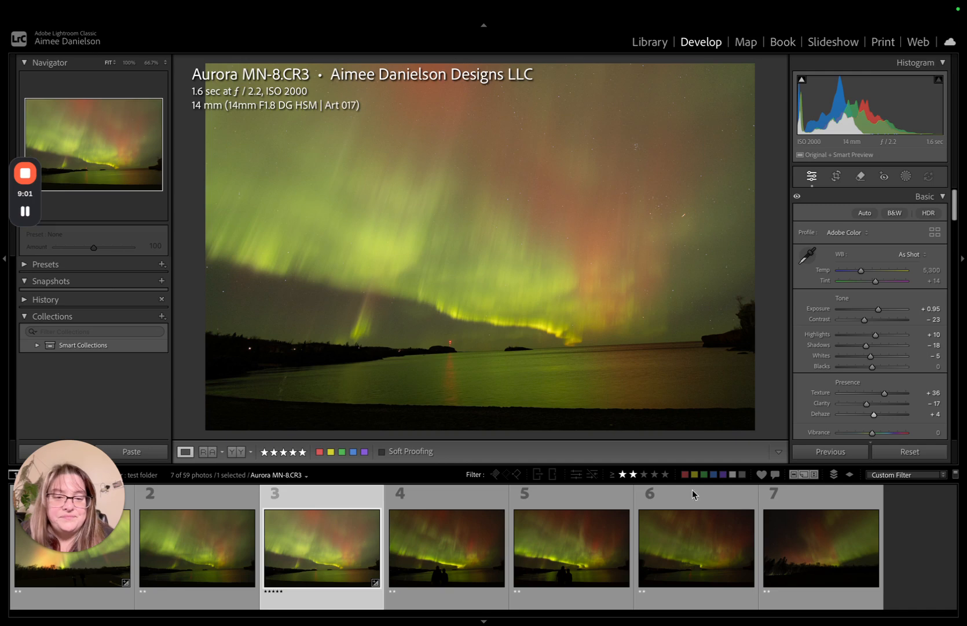
left_click(666, 474)
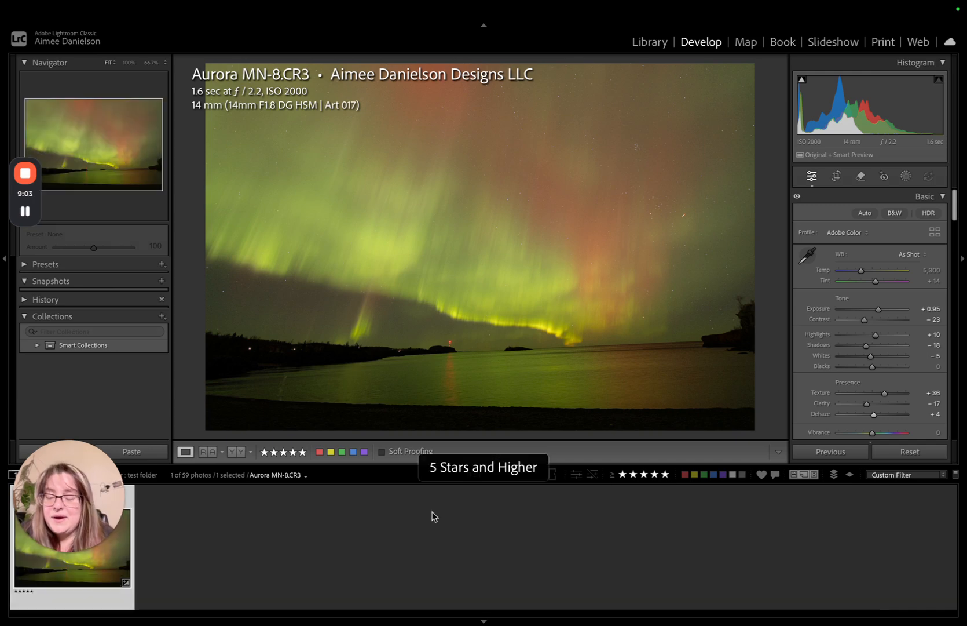
left_click_drag(67, 480, 64, 297)
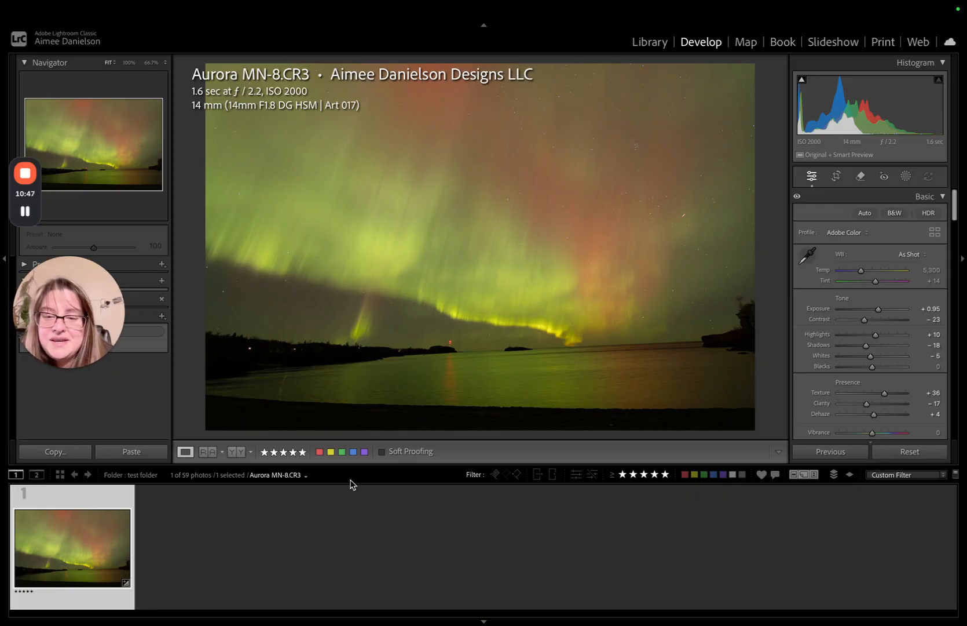
- Switch soft proofing on and off, and try the flagged and rejected photo filters on the filmstrip
left_click(382, 451)
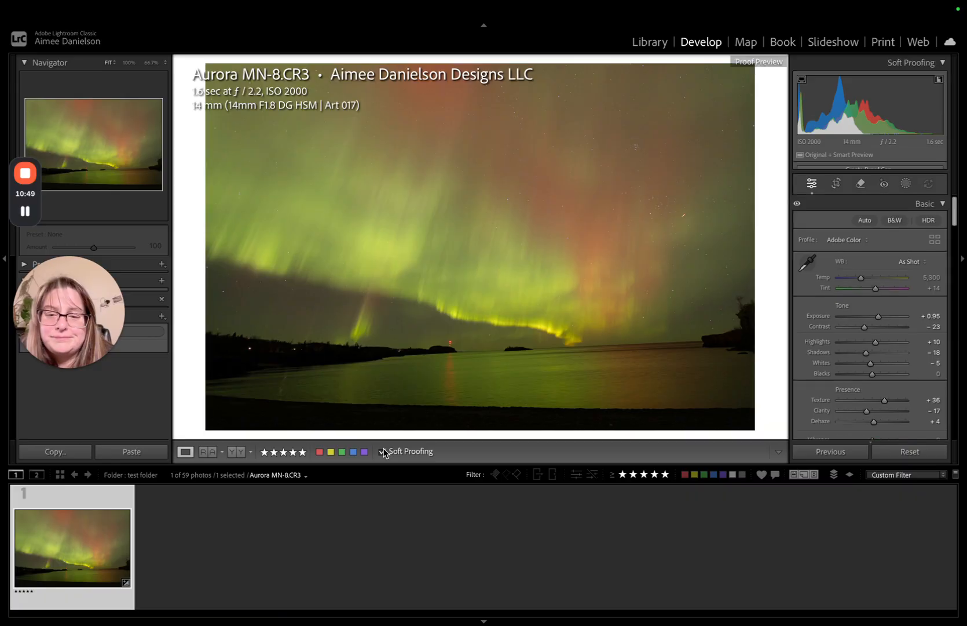
left_click(382, 451)
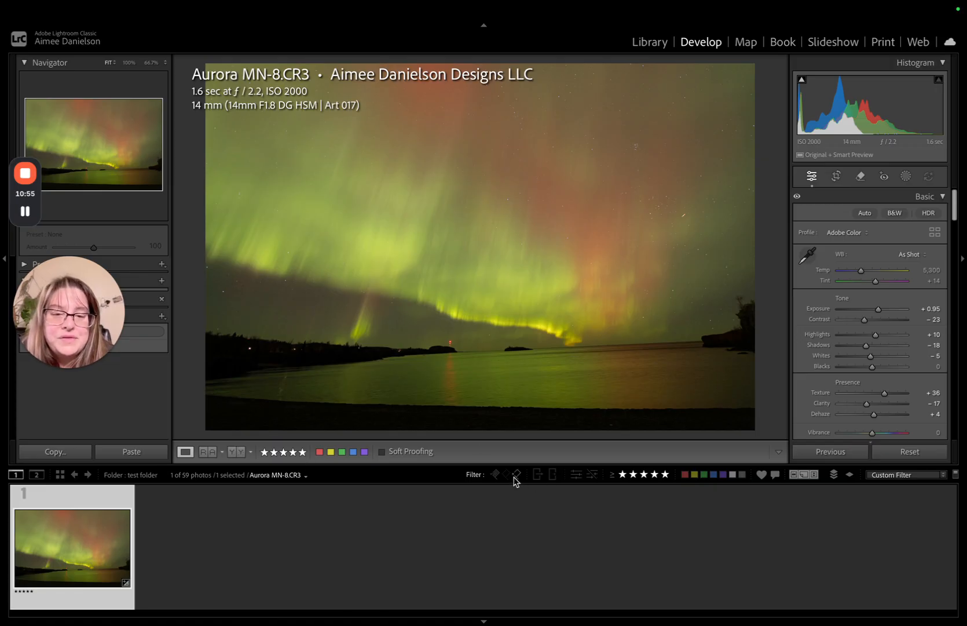
left_click(497, 475)
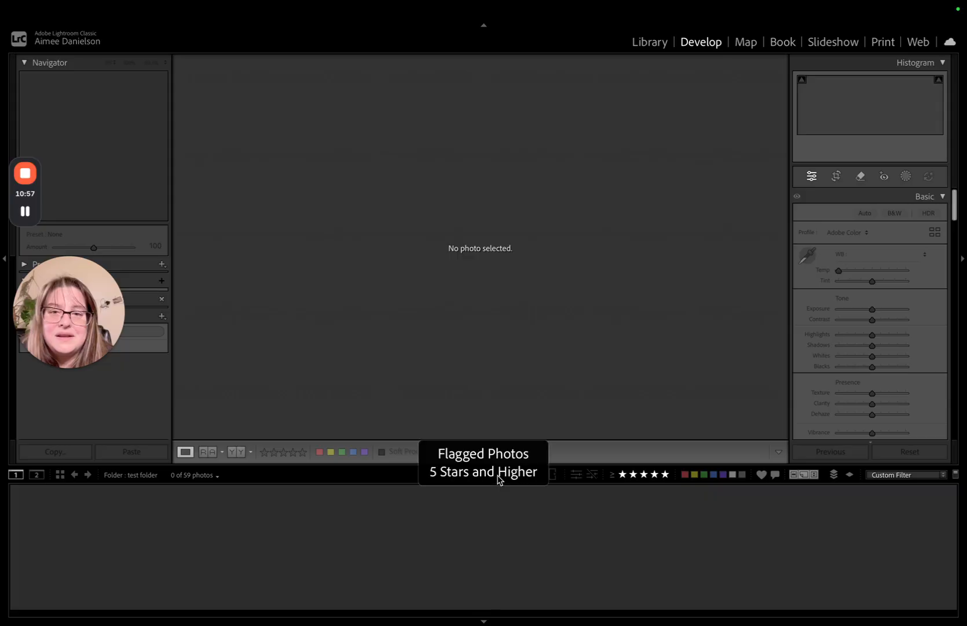
left_click(498, 476)
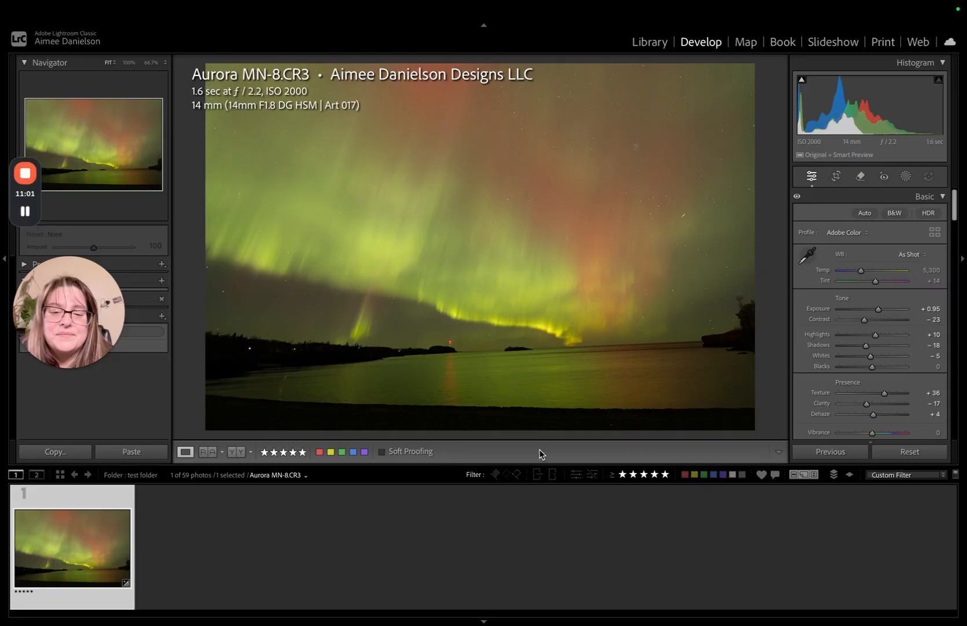
left_click(517, 476)
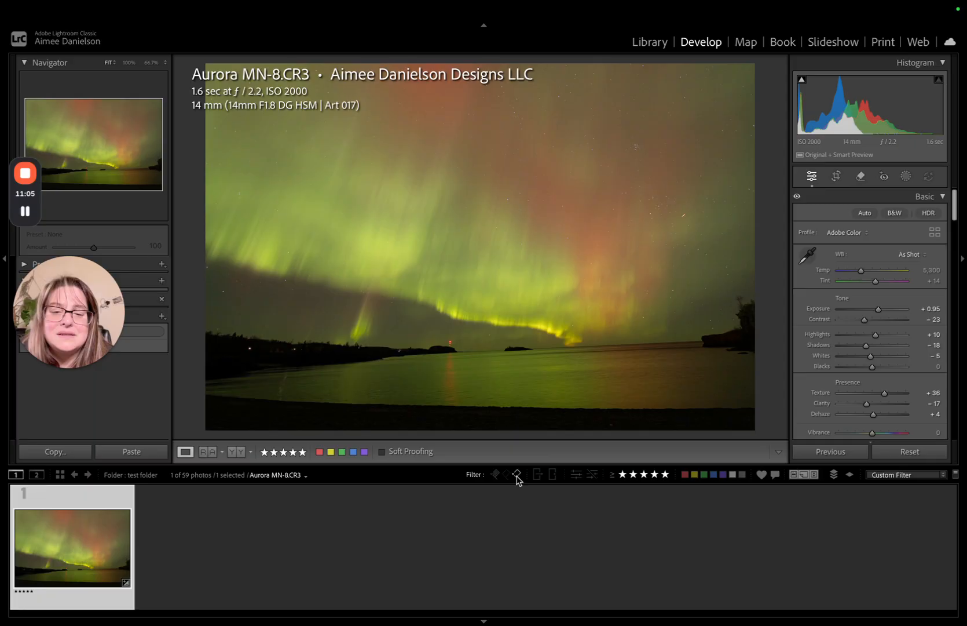
left_click(517, 477)
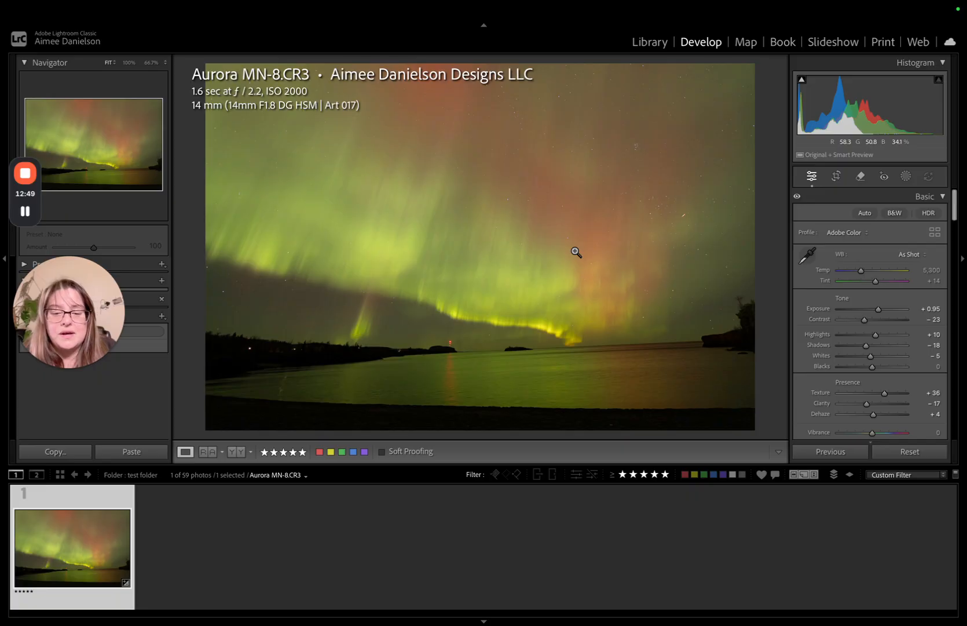
- Try the green, yellow and red color labels on Aurora MN-8.CR3, label it blue and rate it one star
key("8")
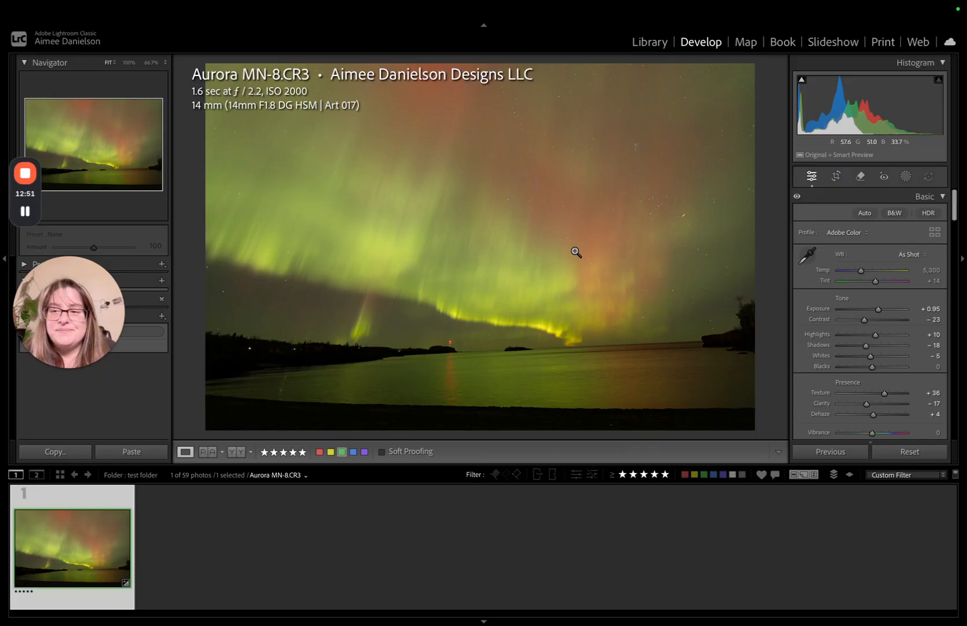
key("7")
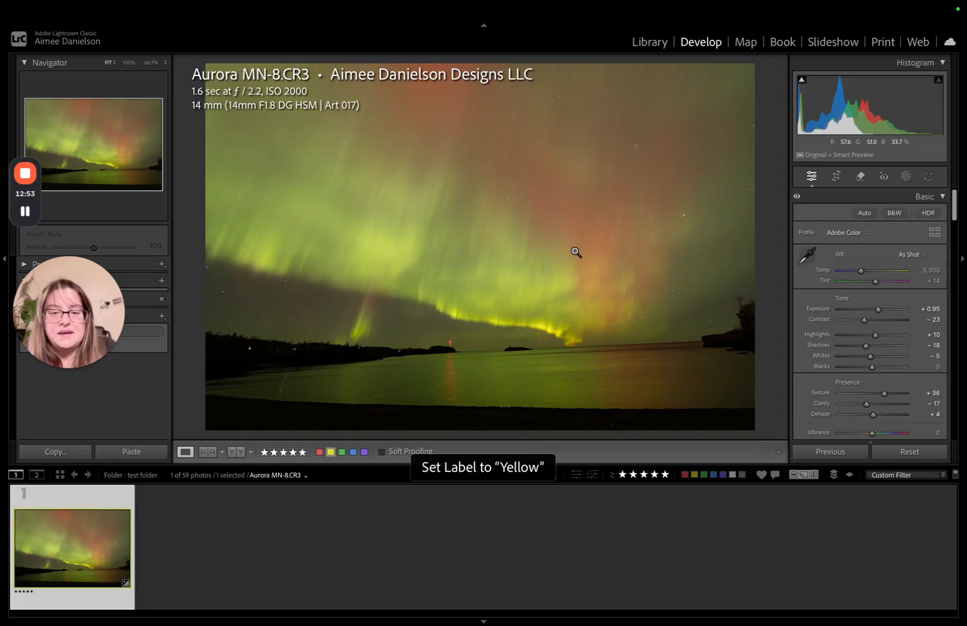
key("6")
key("9")
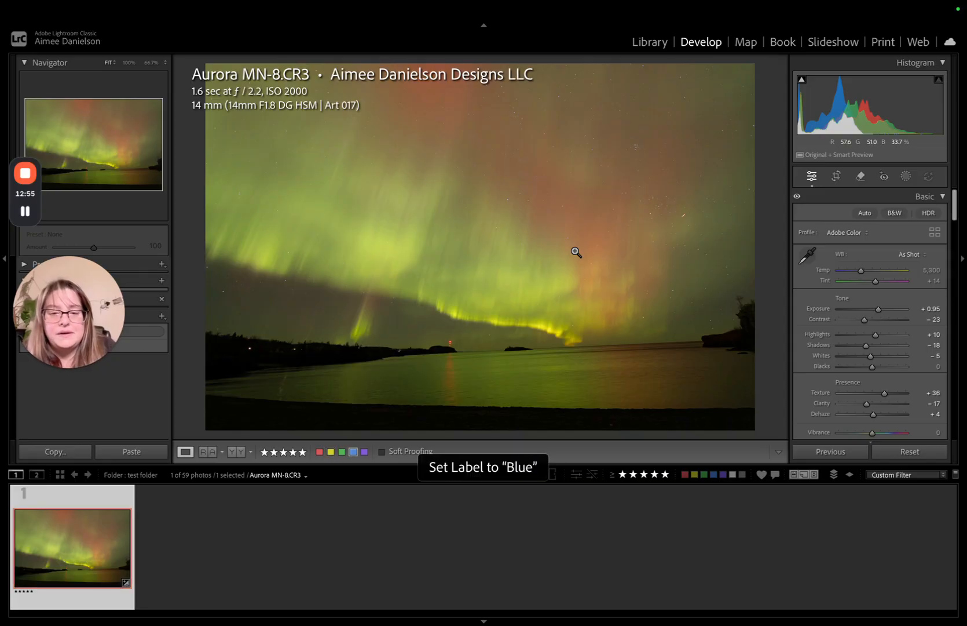
key("1")
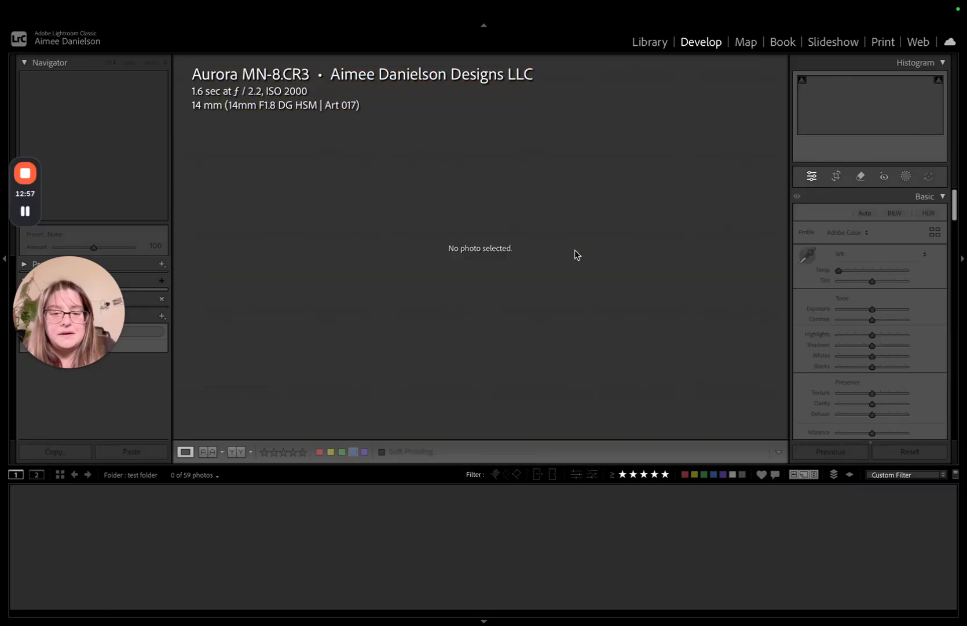
- Try filtering by color label, including purple, yellow and unlabeled, and clear the label and star filters for the test folder
left_click(739, 475)
left_click(724, 475)
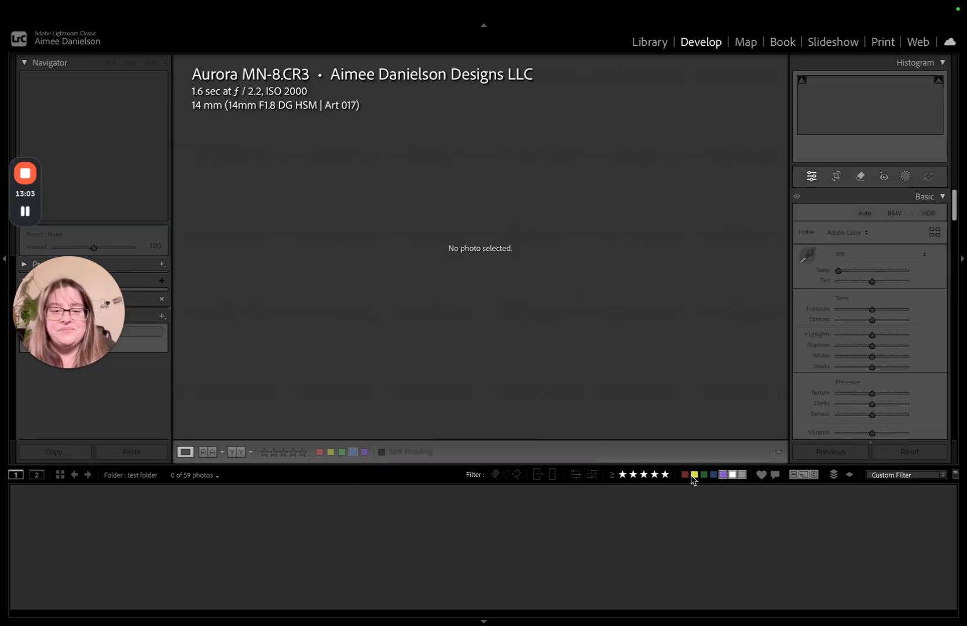
left_click(723, 475)
left_click(733, 475)
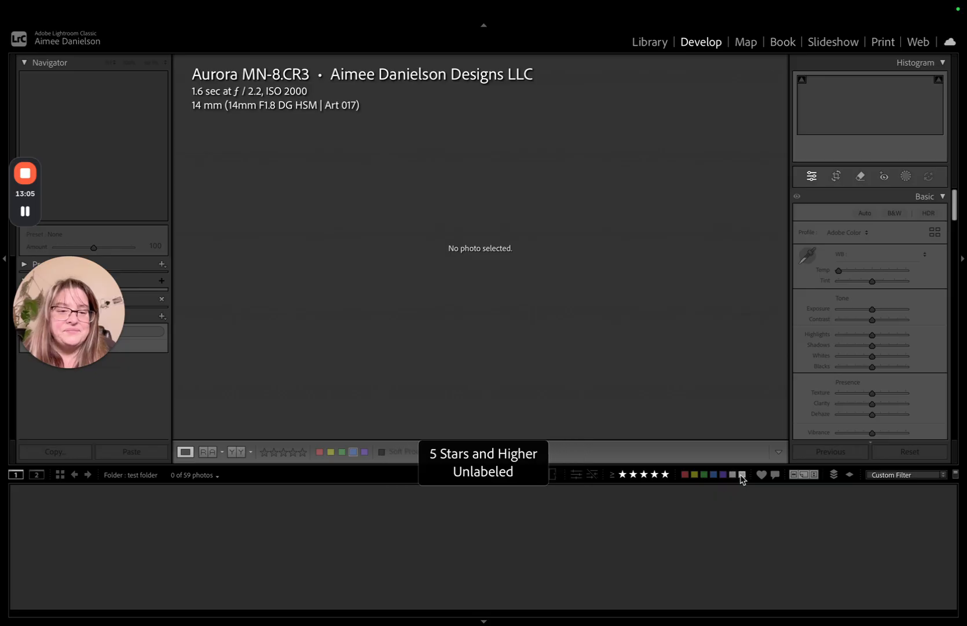
left_click(743, 474)
left_click(623, 474)
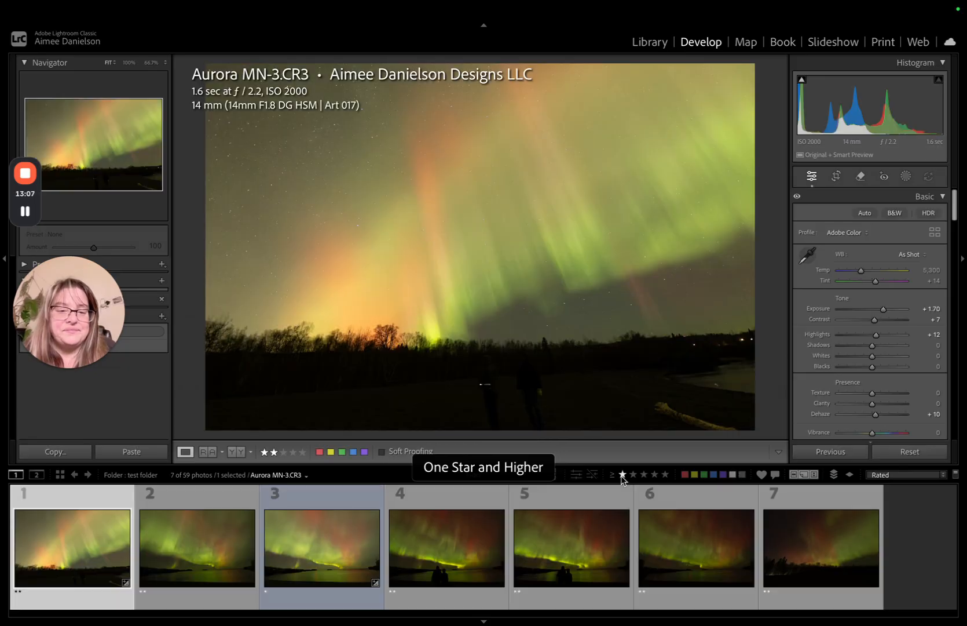
left_click(622, 474)
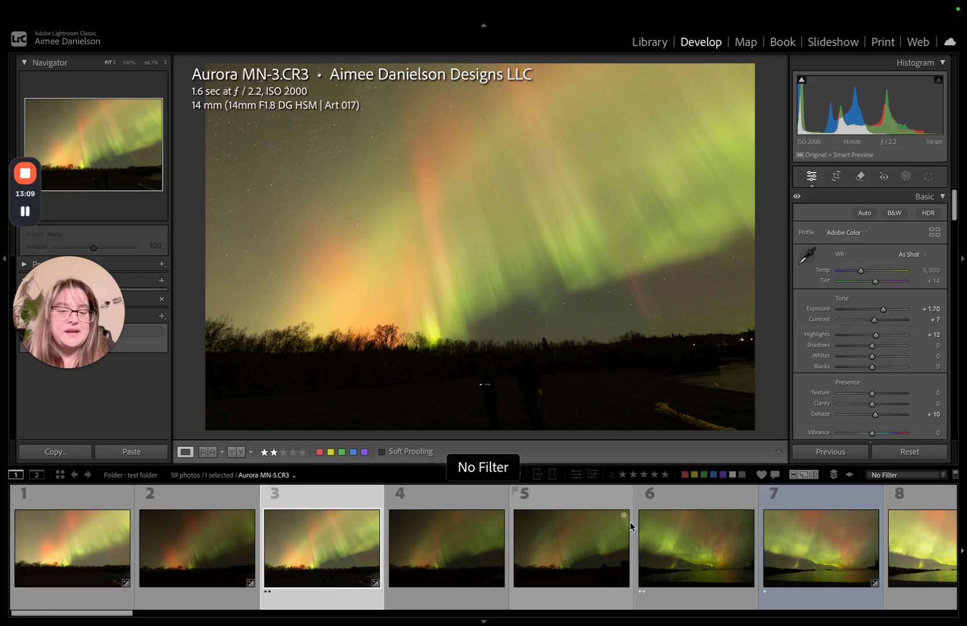